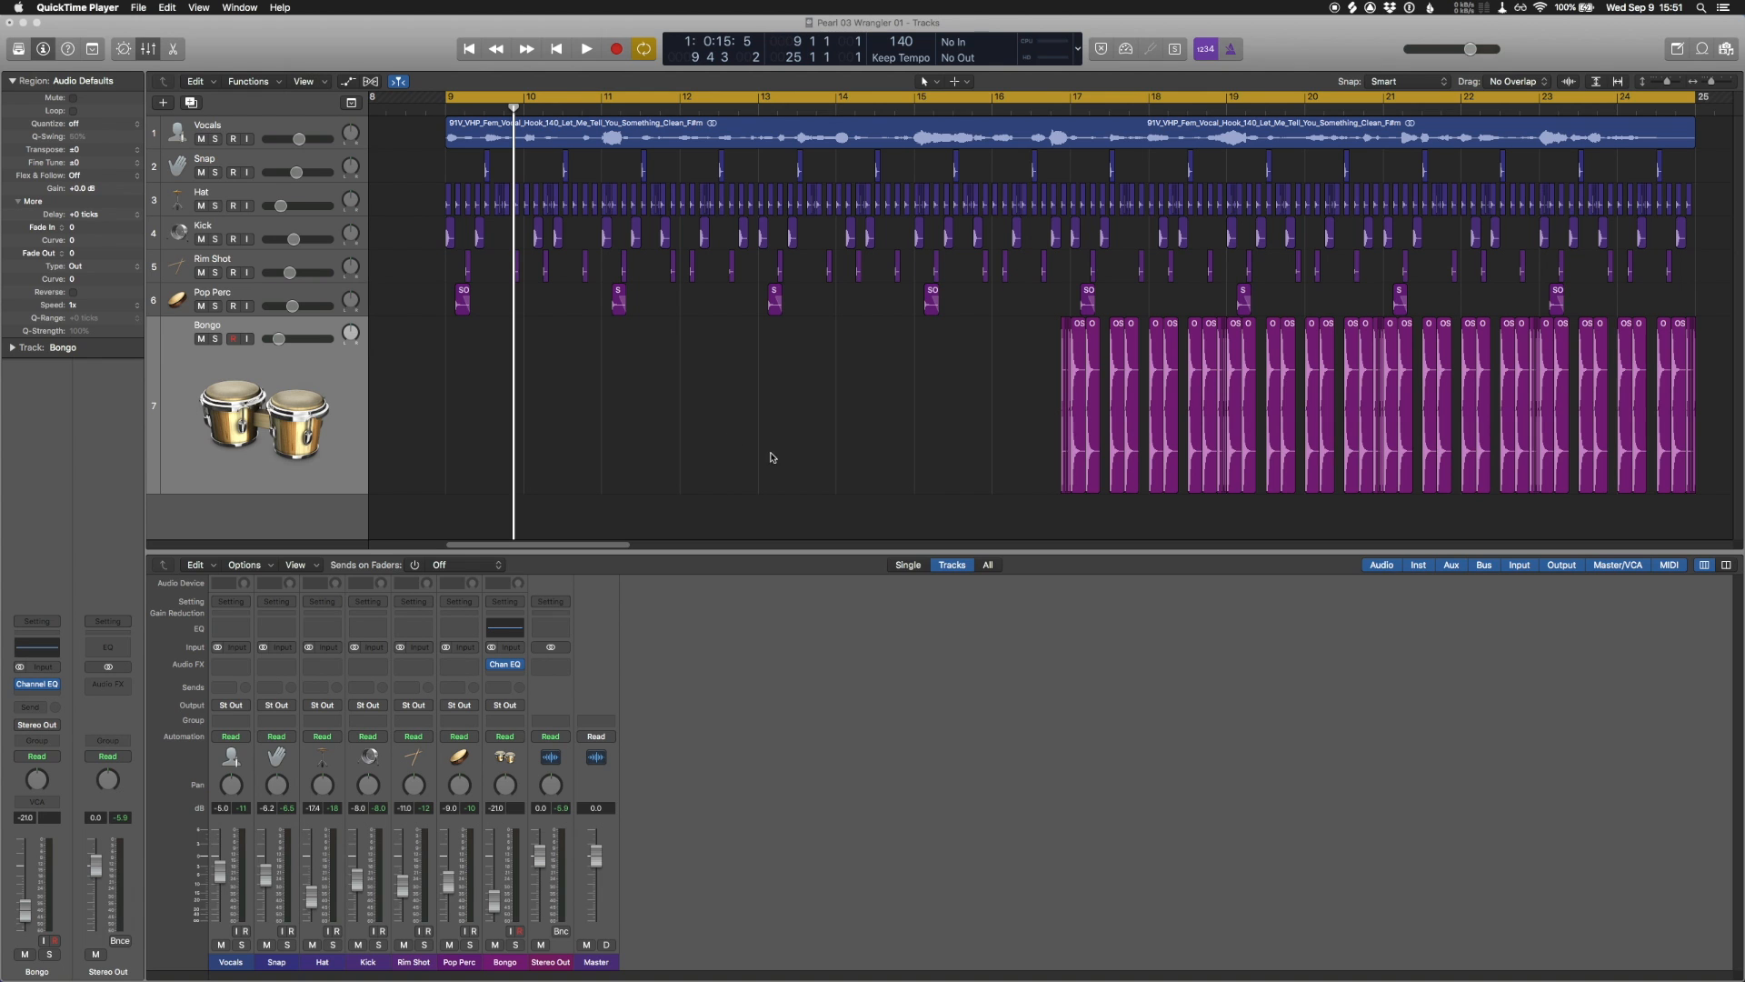
Fit the whole arrangement in the timeline and play the dry mix from bar 9 to around bar 17.
{"action": "left_click", "coordinate": [1711, 82]}
{"action": "left_click_drag", "start_coordinate": [1712, 81], "coordinate": [1712, 82]}
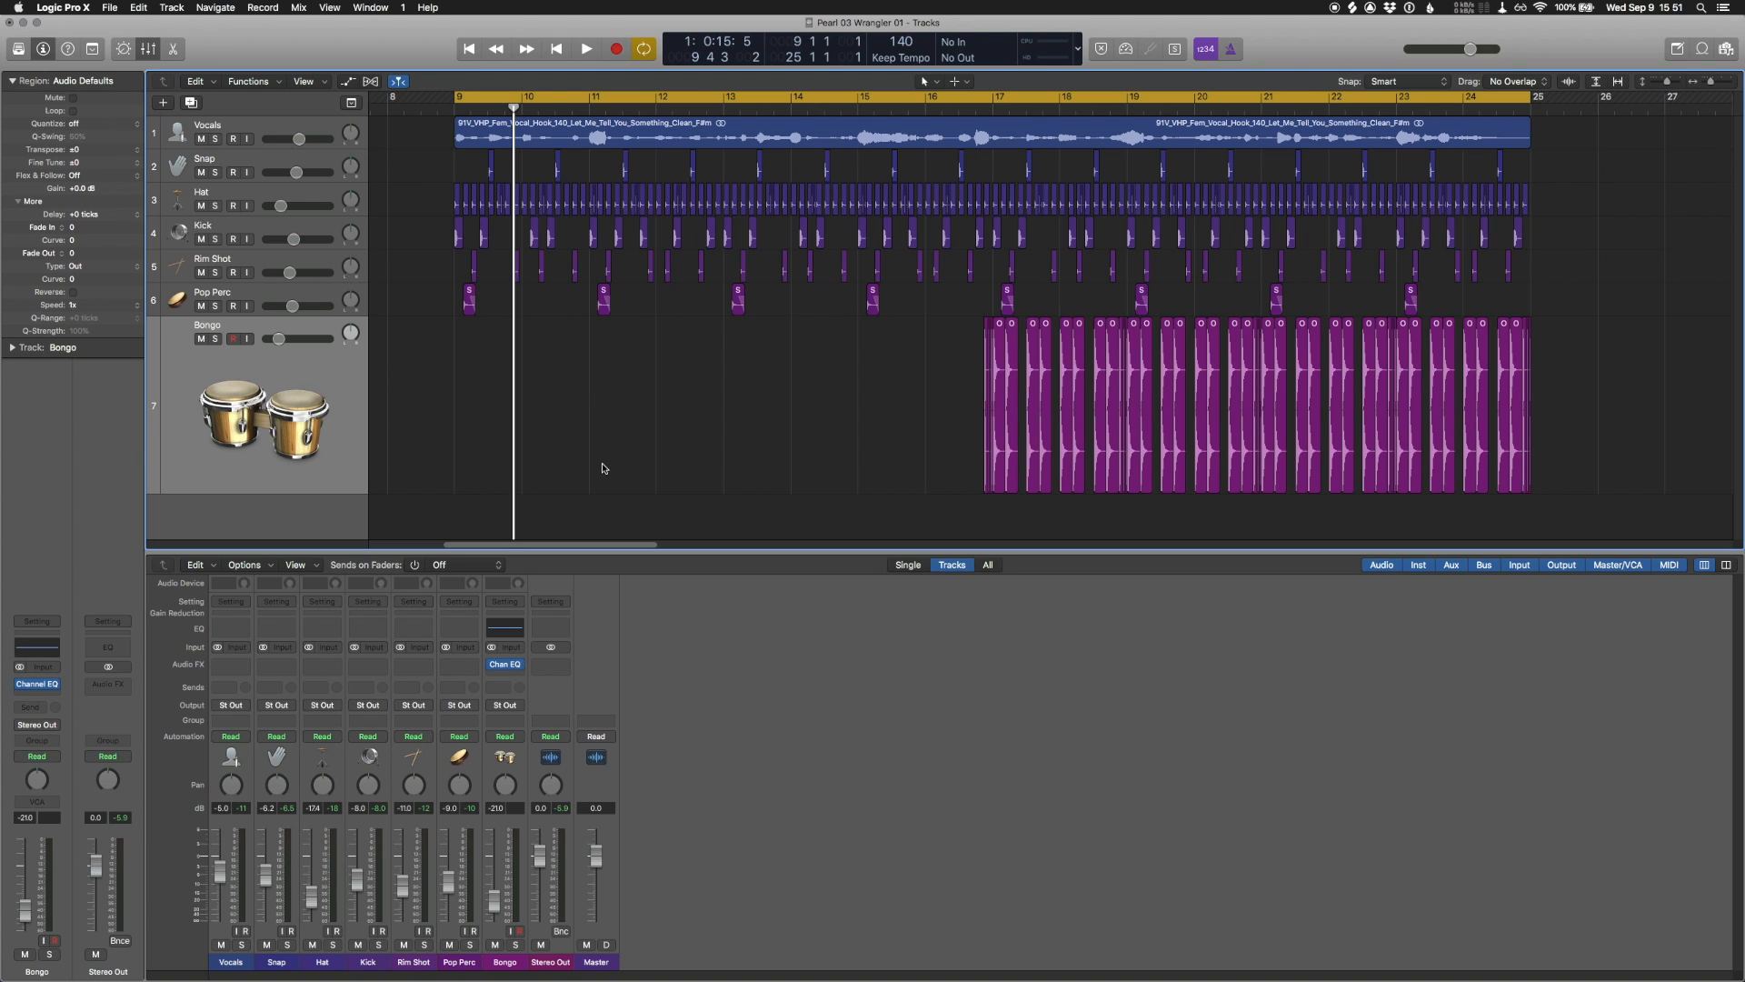
{"action": "key", "text": "space"}
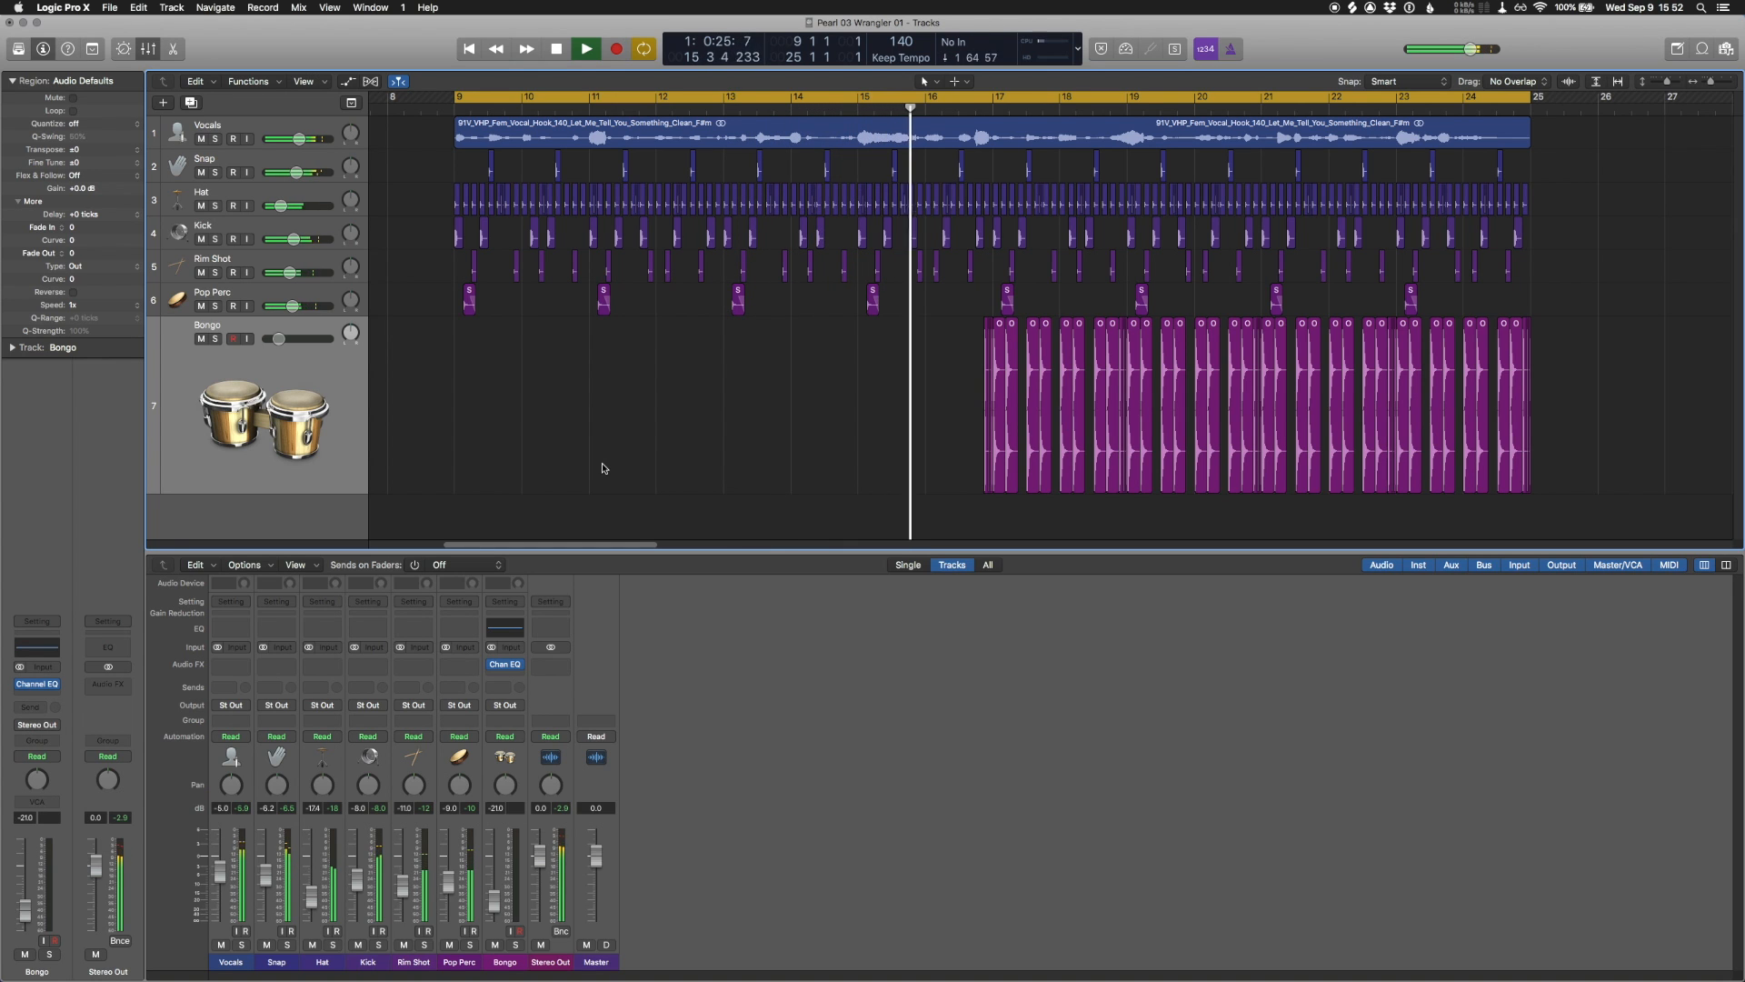
{"action": "key", "text": "space"}
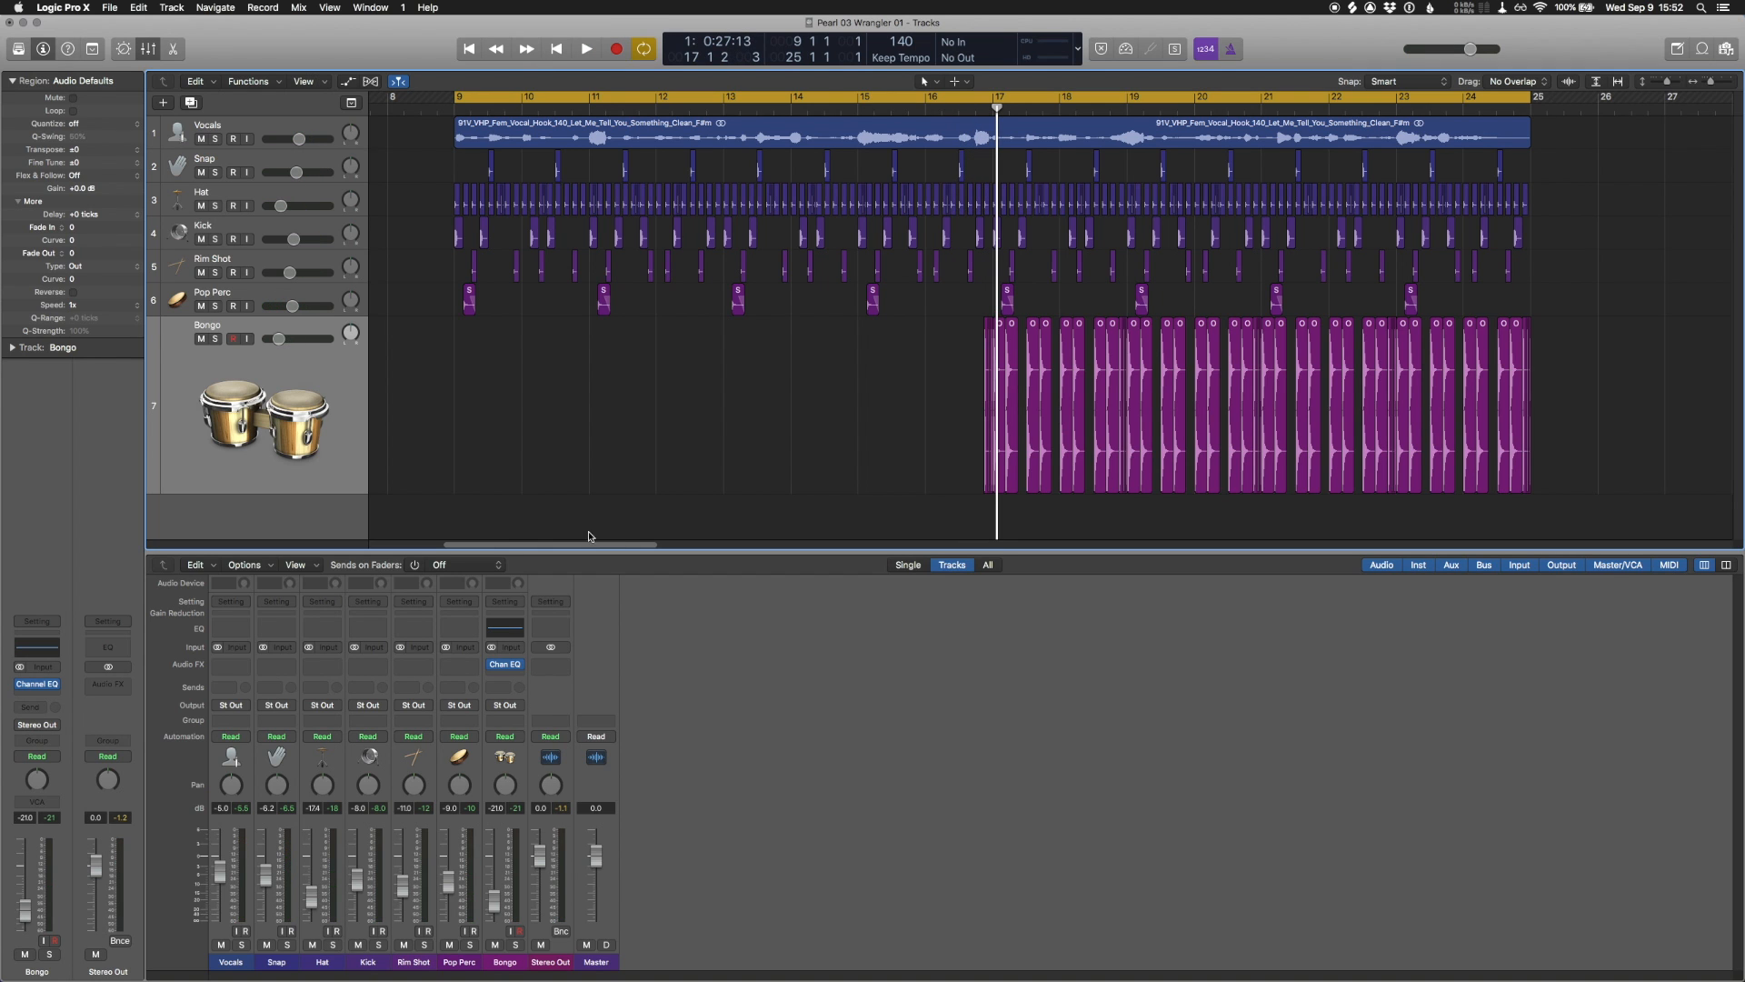
Look over the regions of the Vocals, Snap, Pop Perc and Bongo tracks by selecting each track in turn.
{"action": "left_click", "coordinate": [318, 136]}
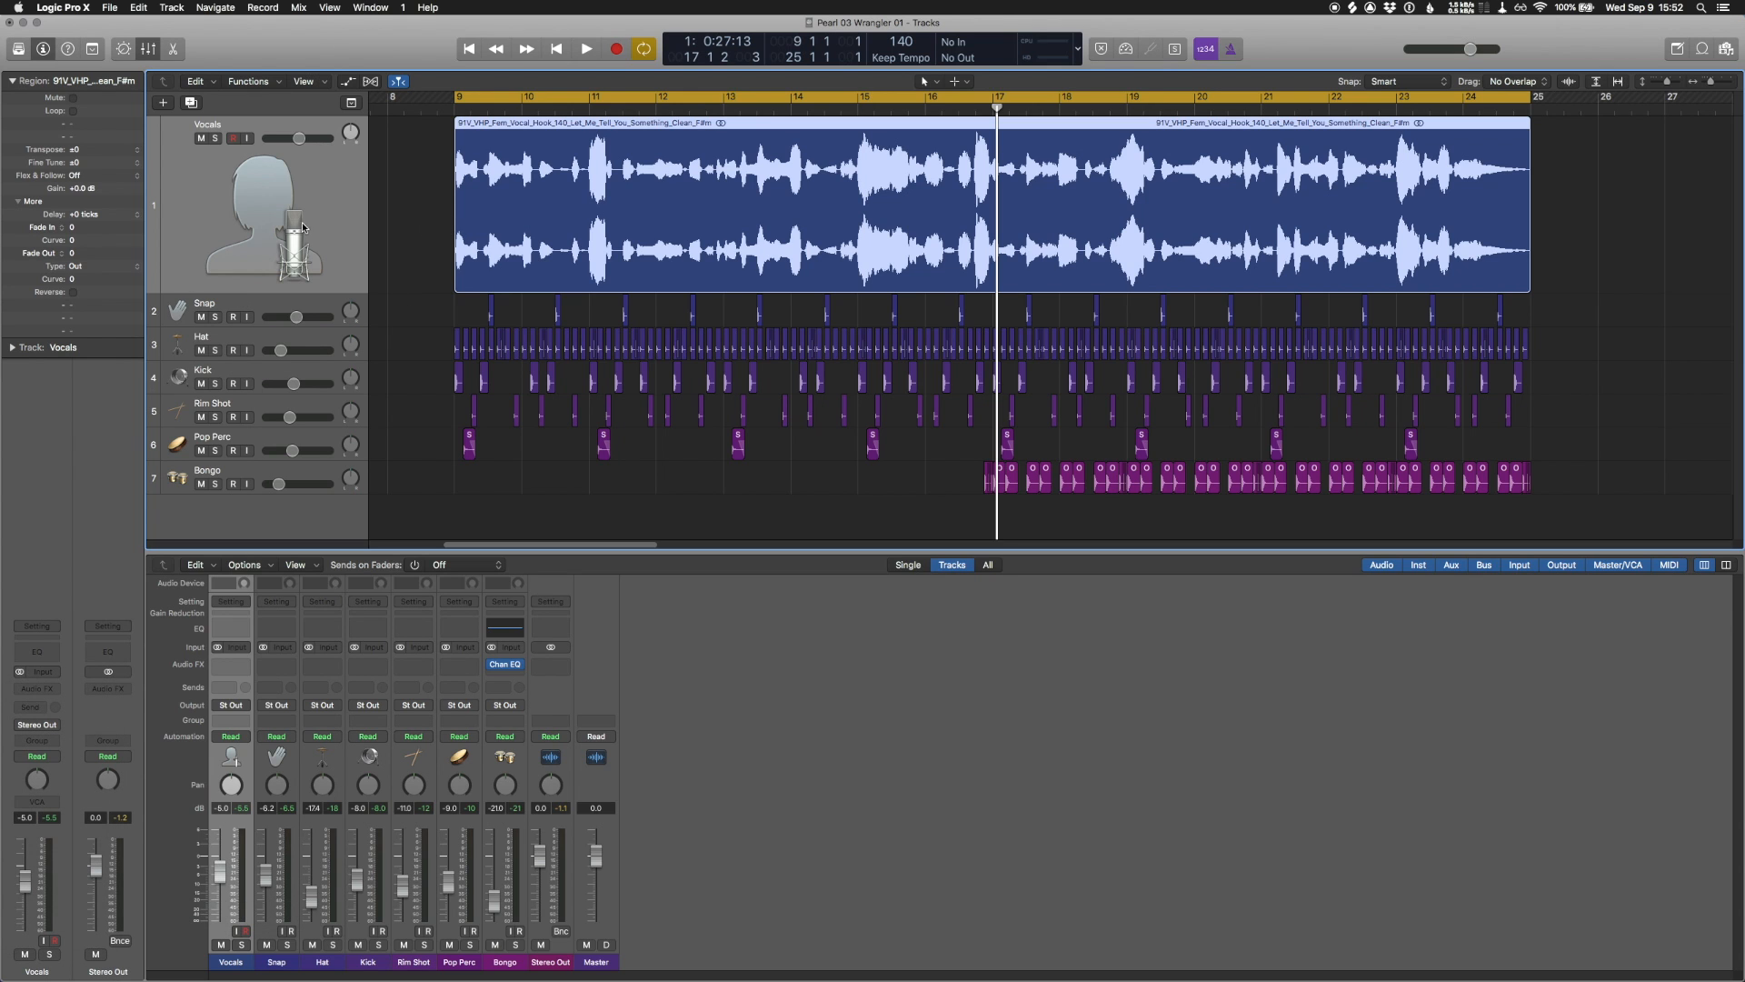
{"action": "key", "text": "Down"}
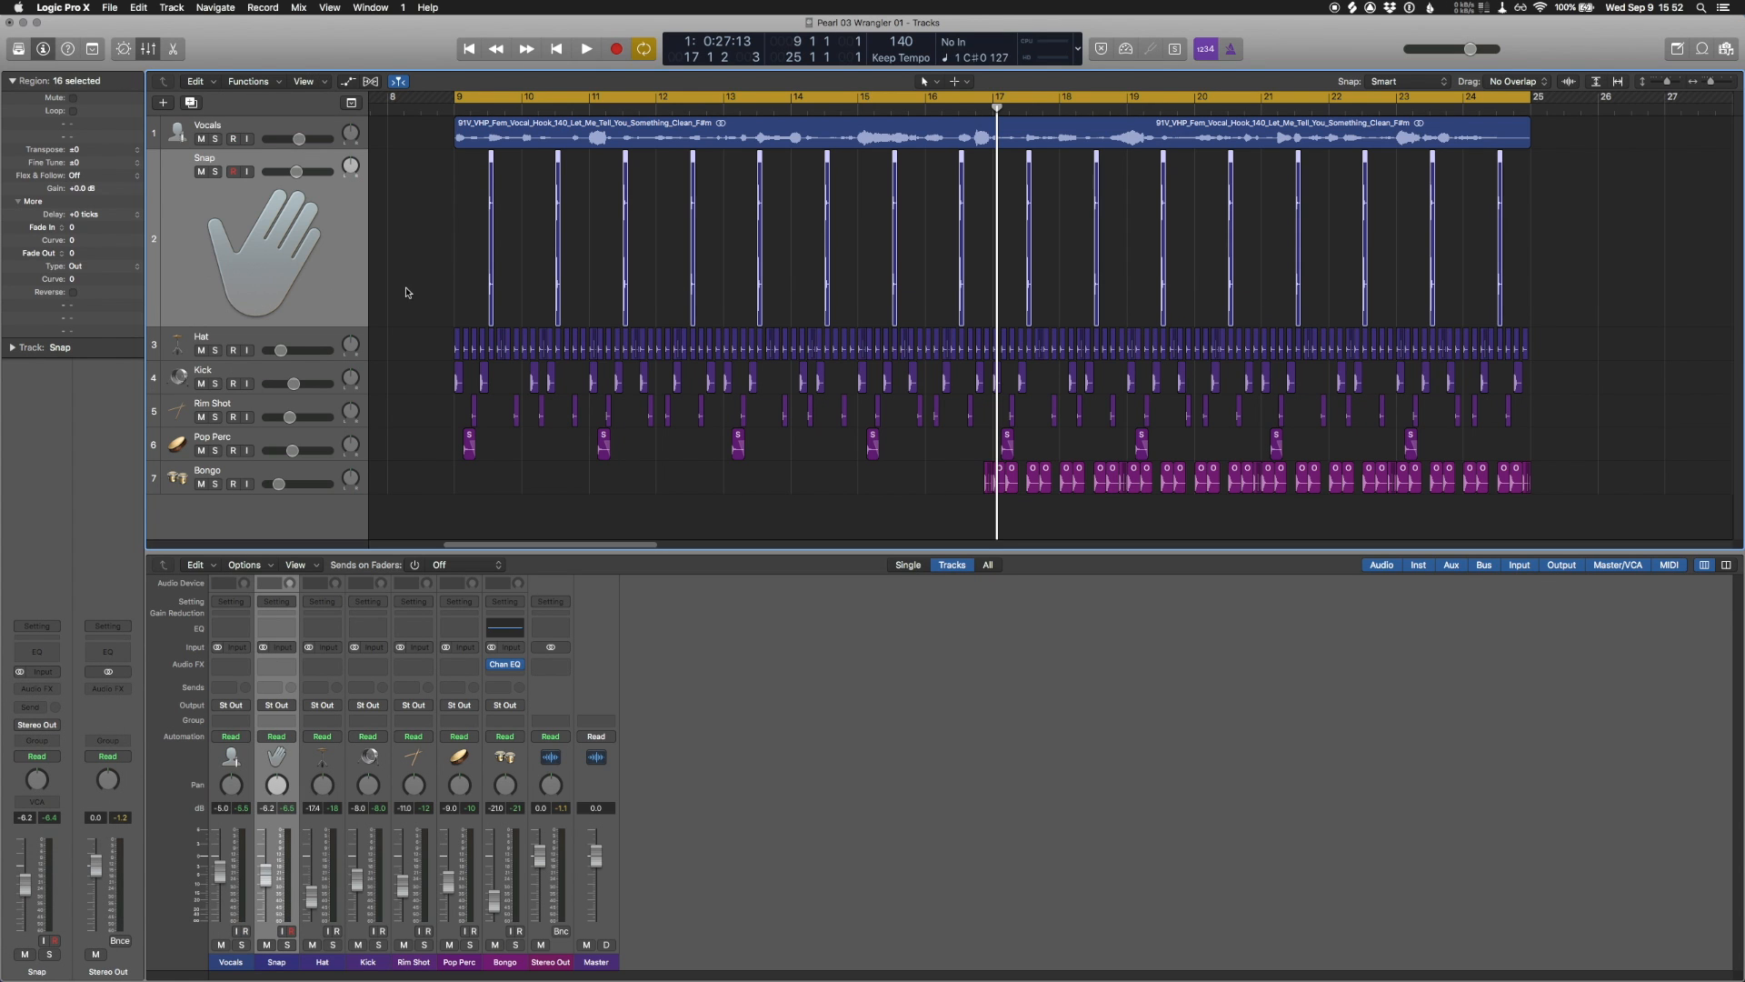
{"action": "left_click", "coordinate": [254, 455]}
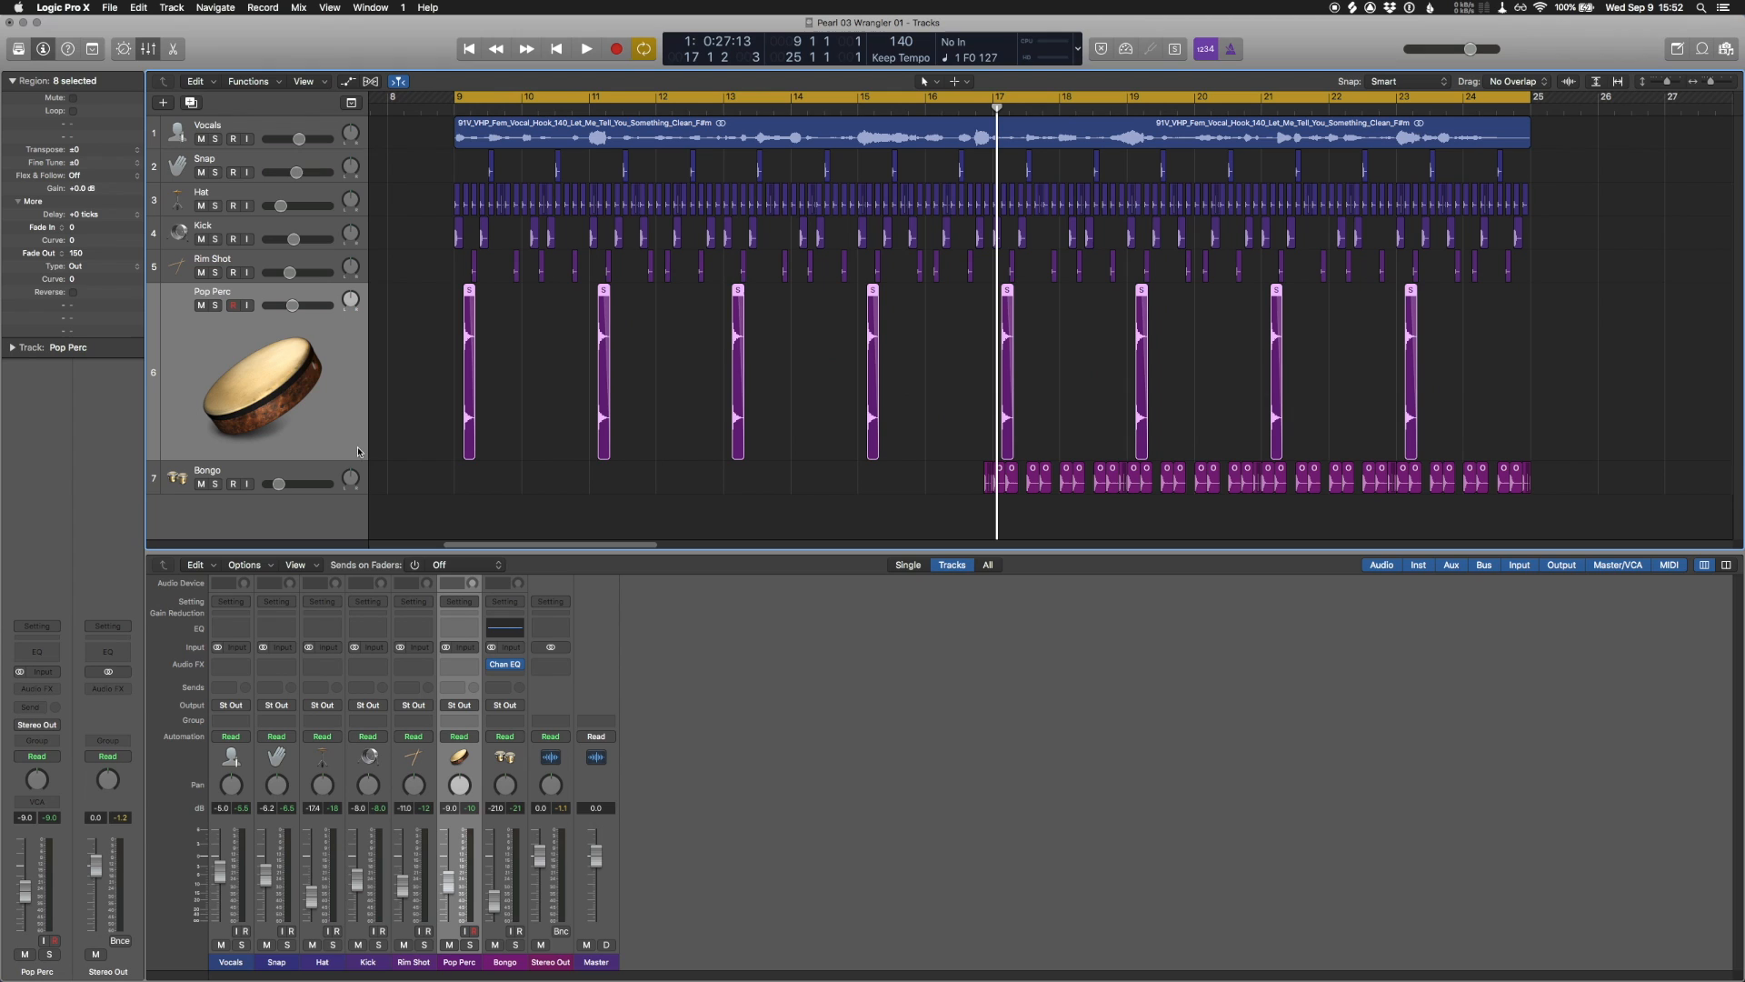
{"action": "left_click", "coordinate": [258, 473]}
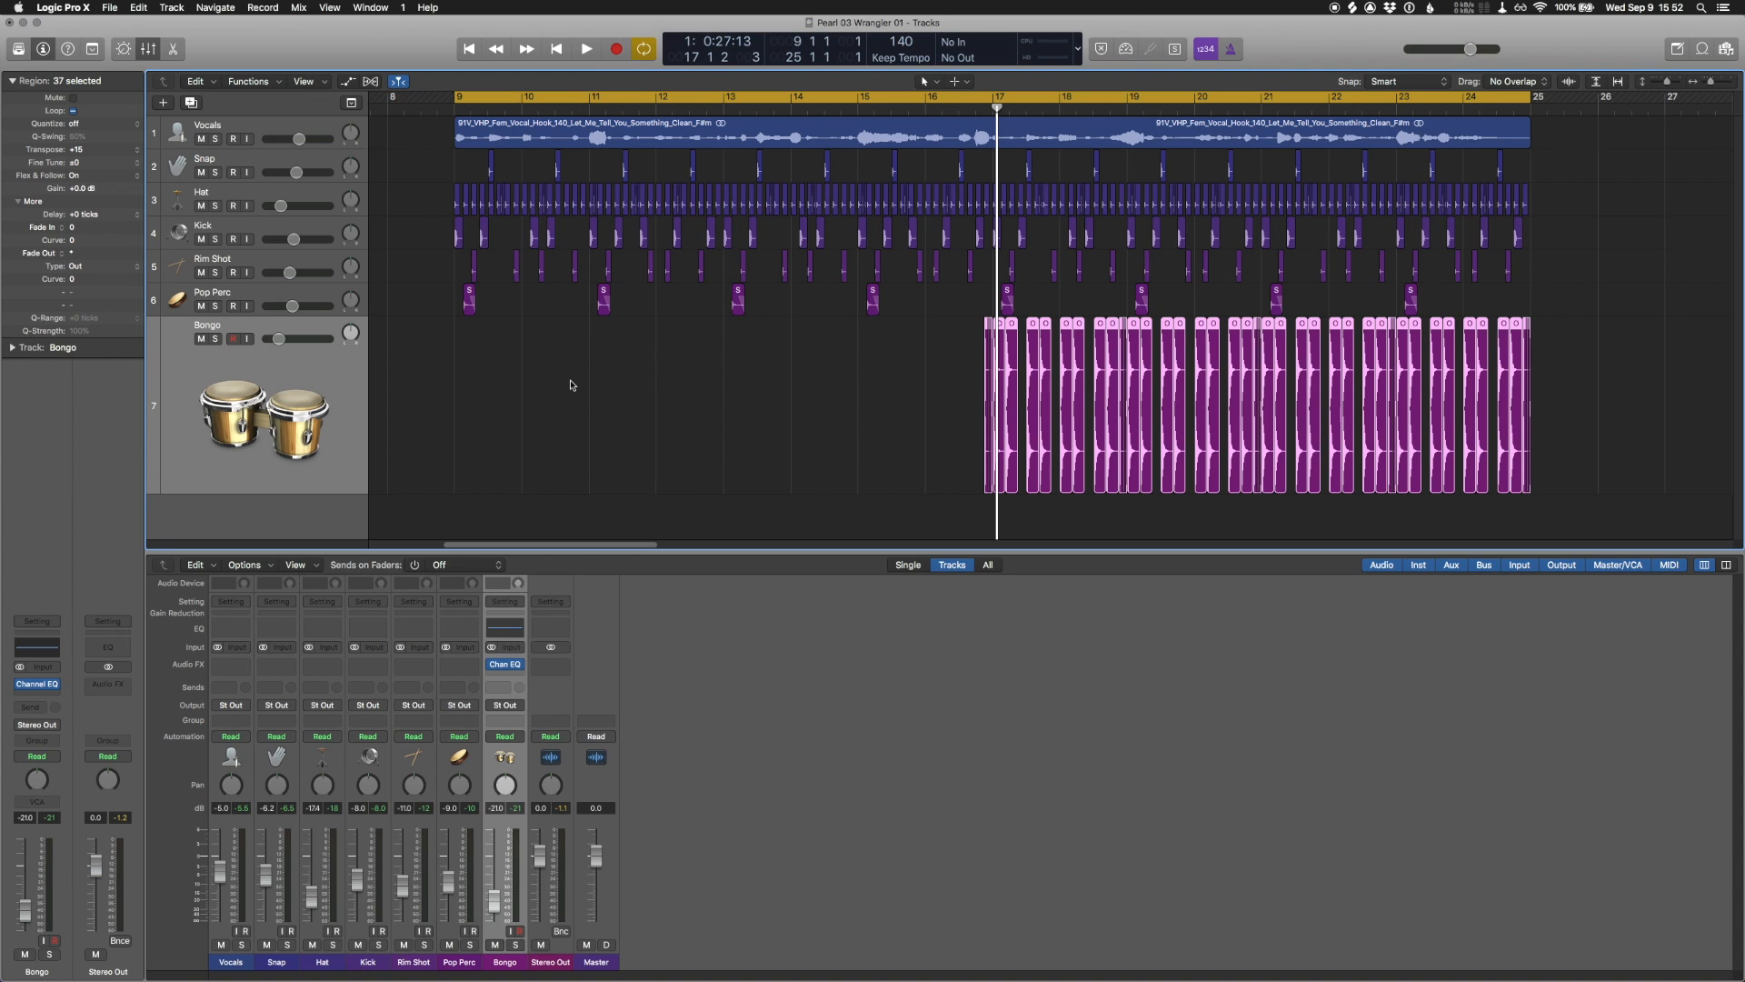
Add a Bus 1 send on the Vocals track and rename the new aux channel Verb1.
{"action": "left_click", "coordinate": [707, 122]}
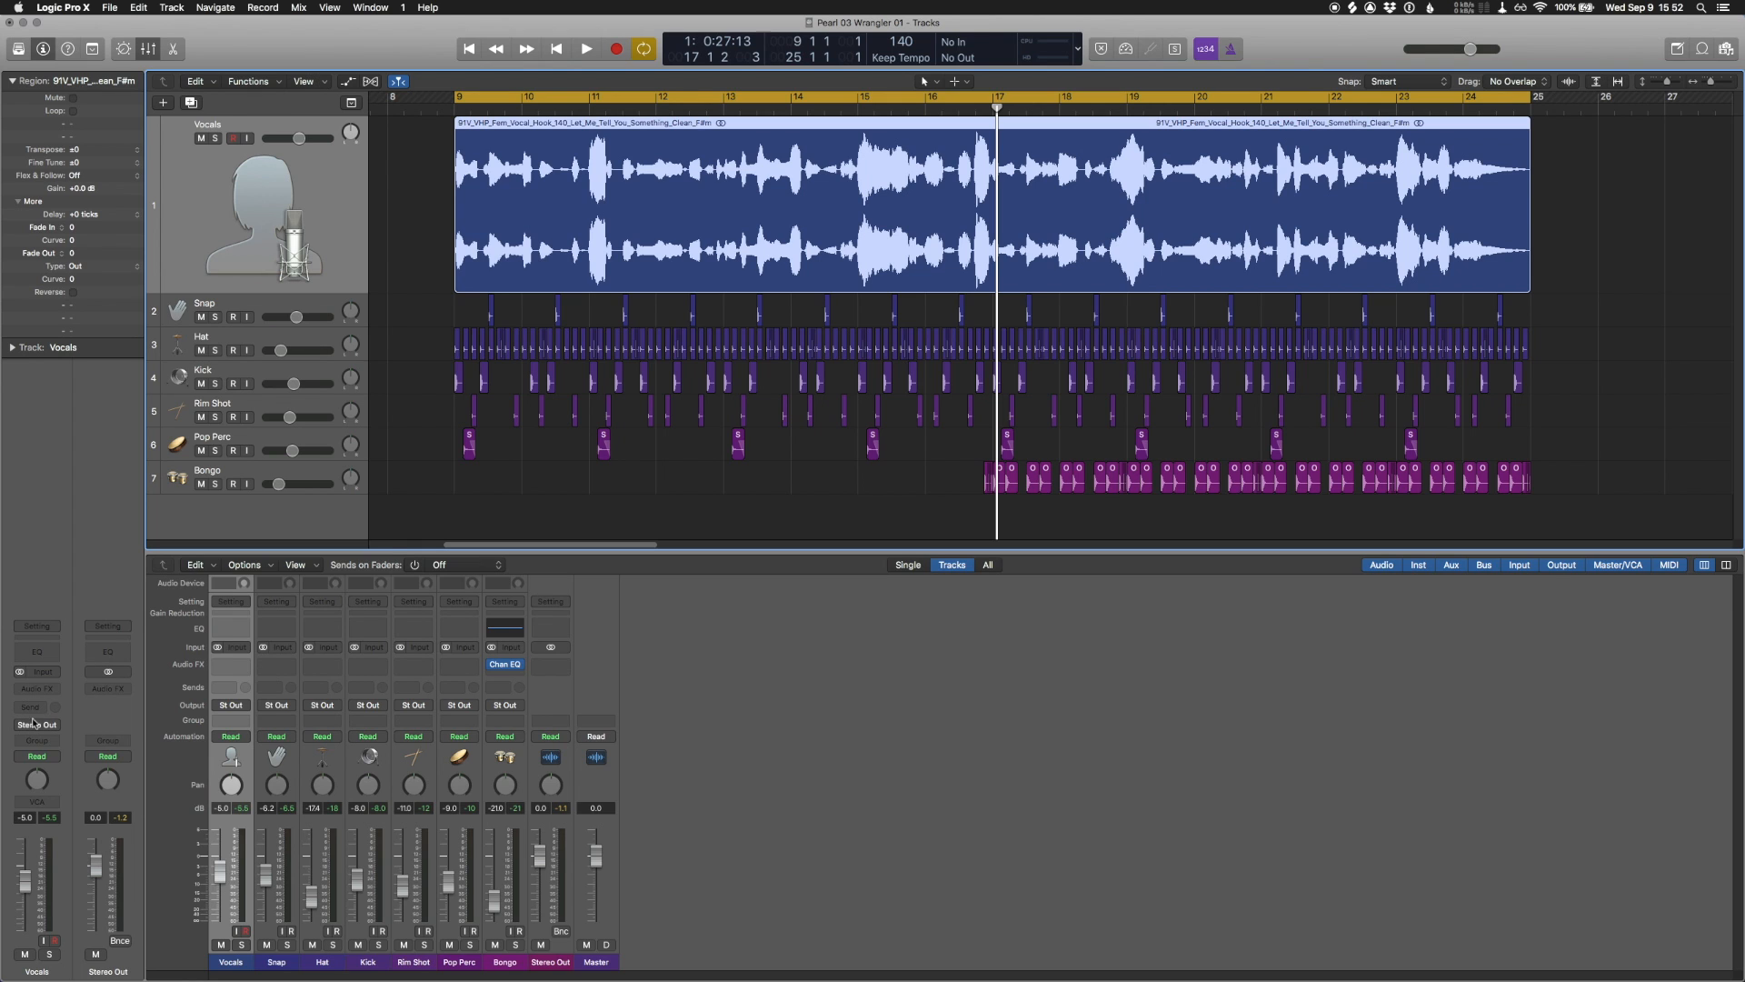
{"action": "left_click", "coordinate": [227, 687]}
{"action": "mouse_move", "coordinate": [254, 765]}
{"action": "left_click", "coordinate": [324, 548]}
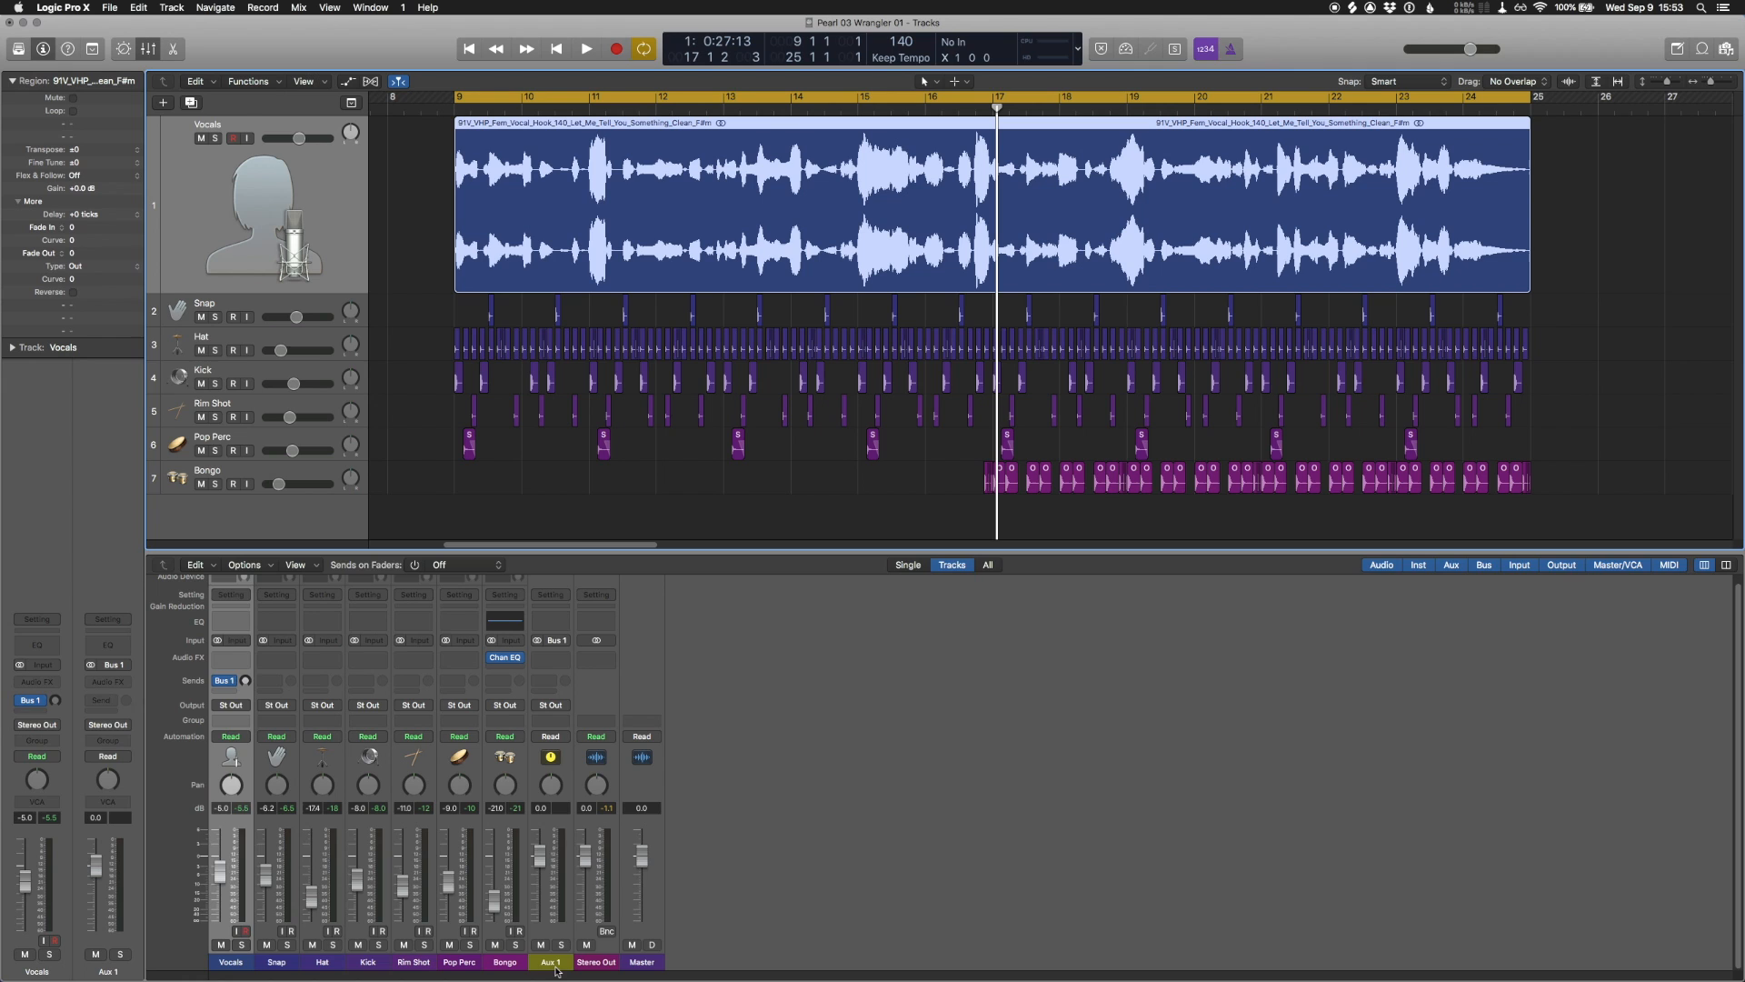
{"action": "left_click", "coordinate": [549, 961]}
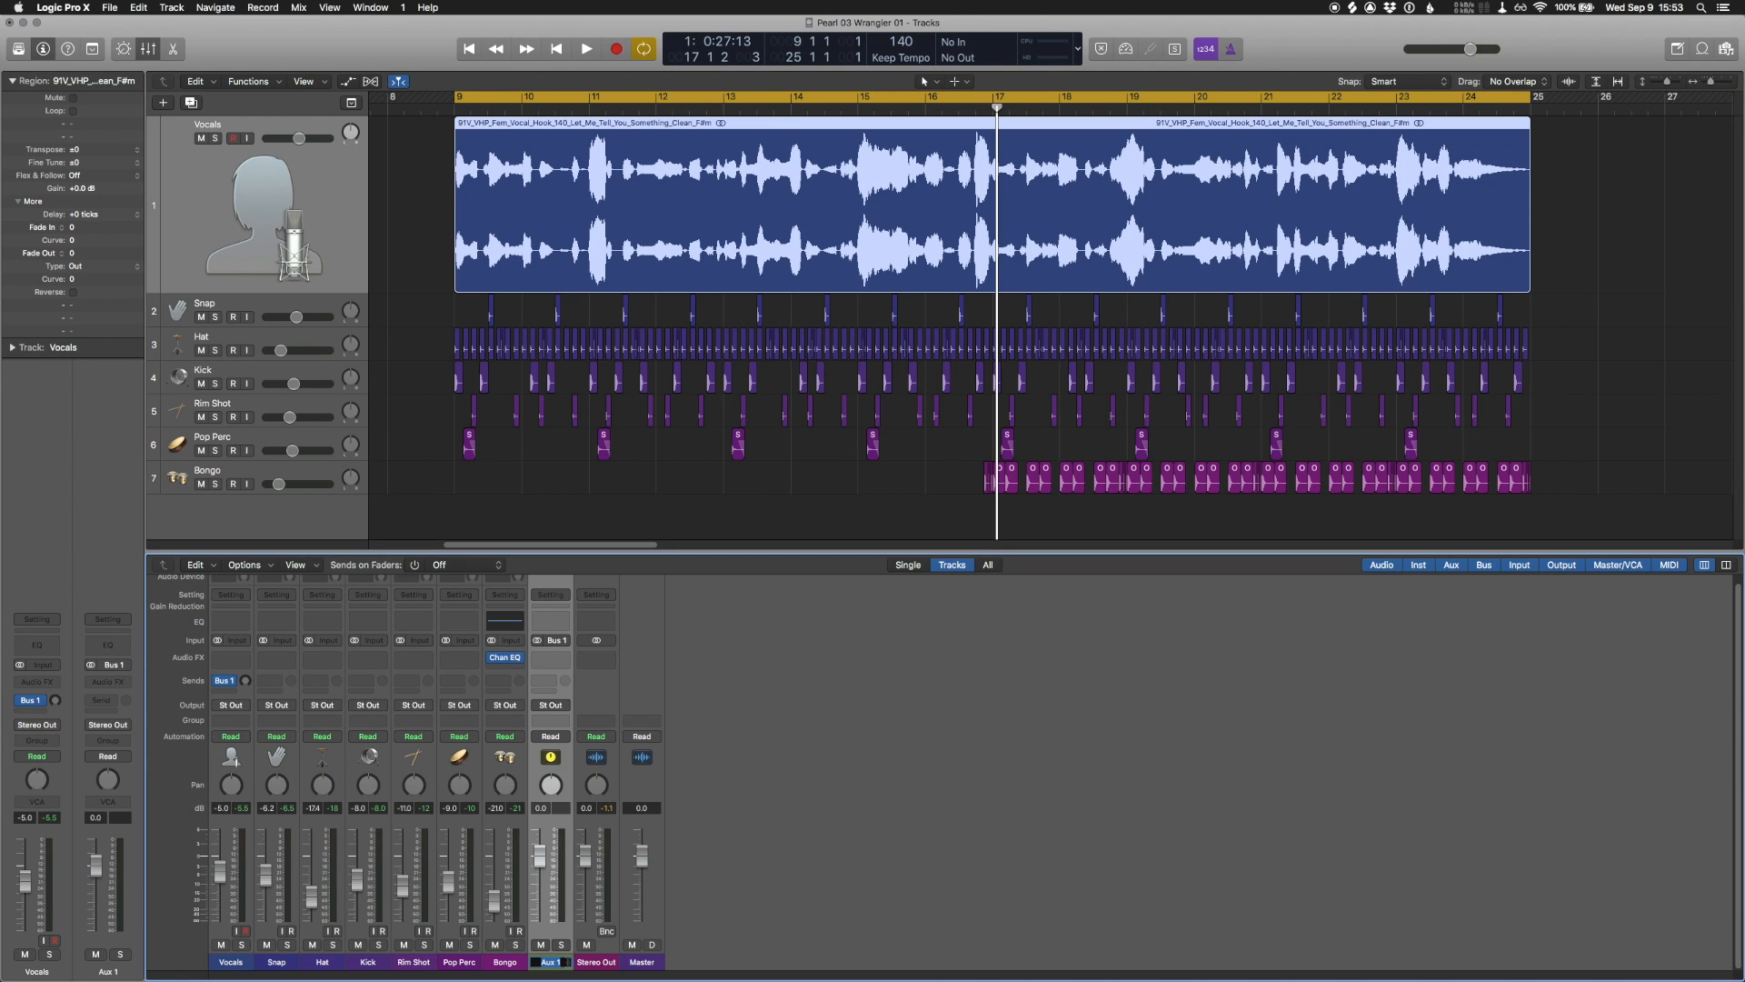
{"action": "type", "text": "Verb1"}
{"action": "key", "text": "Return"}
Load the Space Designer reverb as an audio effect on the Verb1 channel.
{"action": "left_click", "coordinate": [235, 656]}
{"action": "mouse_move", "coordinate": [263, 844]}
{"action": "mouse_move", "coordinate": [372, 877]}
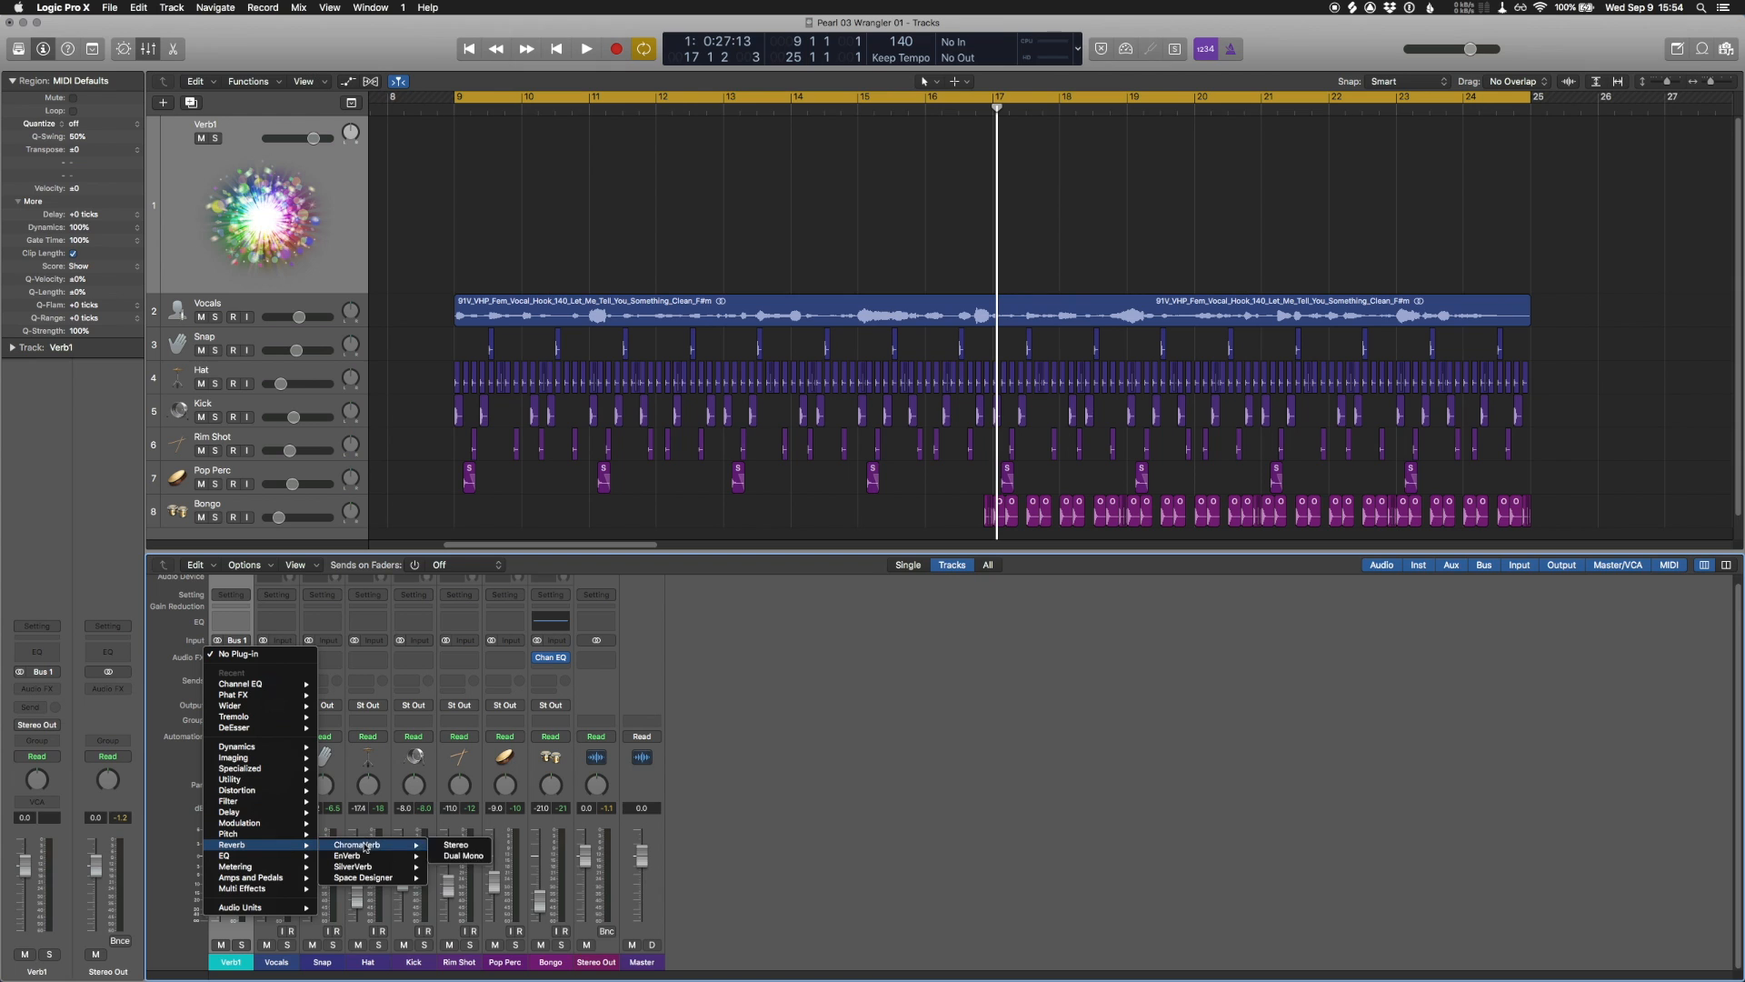
{"action": "left_click", "coordinate": [450, 878]}
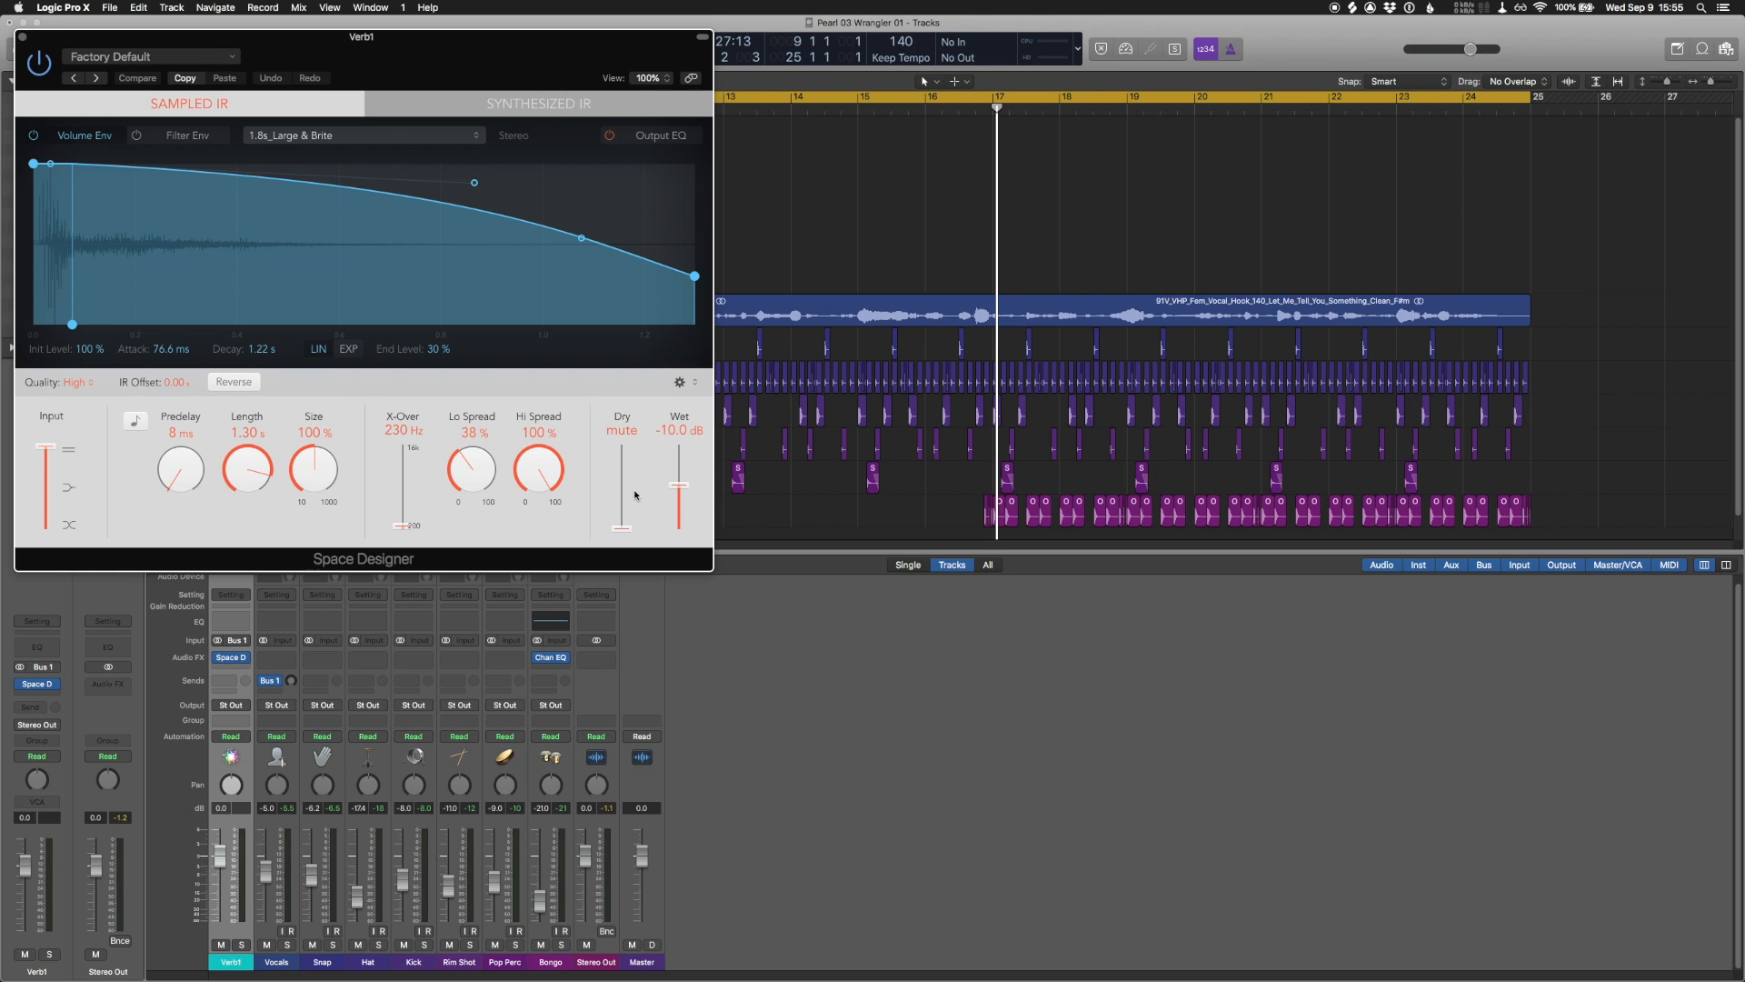
Add Bus 1 sends on the Snap, Rim Shot, Pop Perc and Bongo channels and raise their send levels.
{"action": "left_click", "coordinate": [314, 680]}
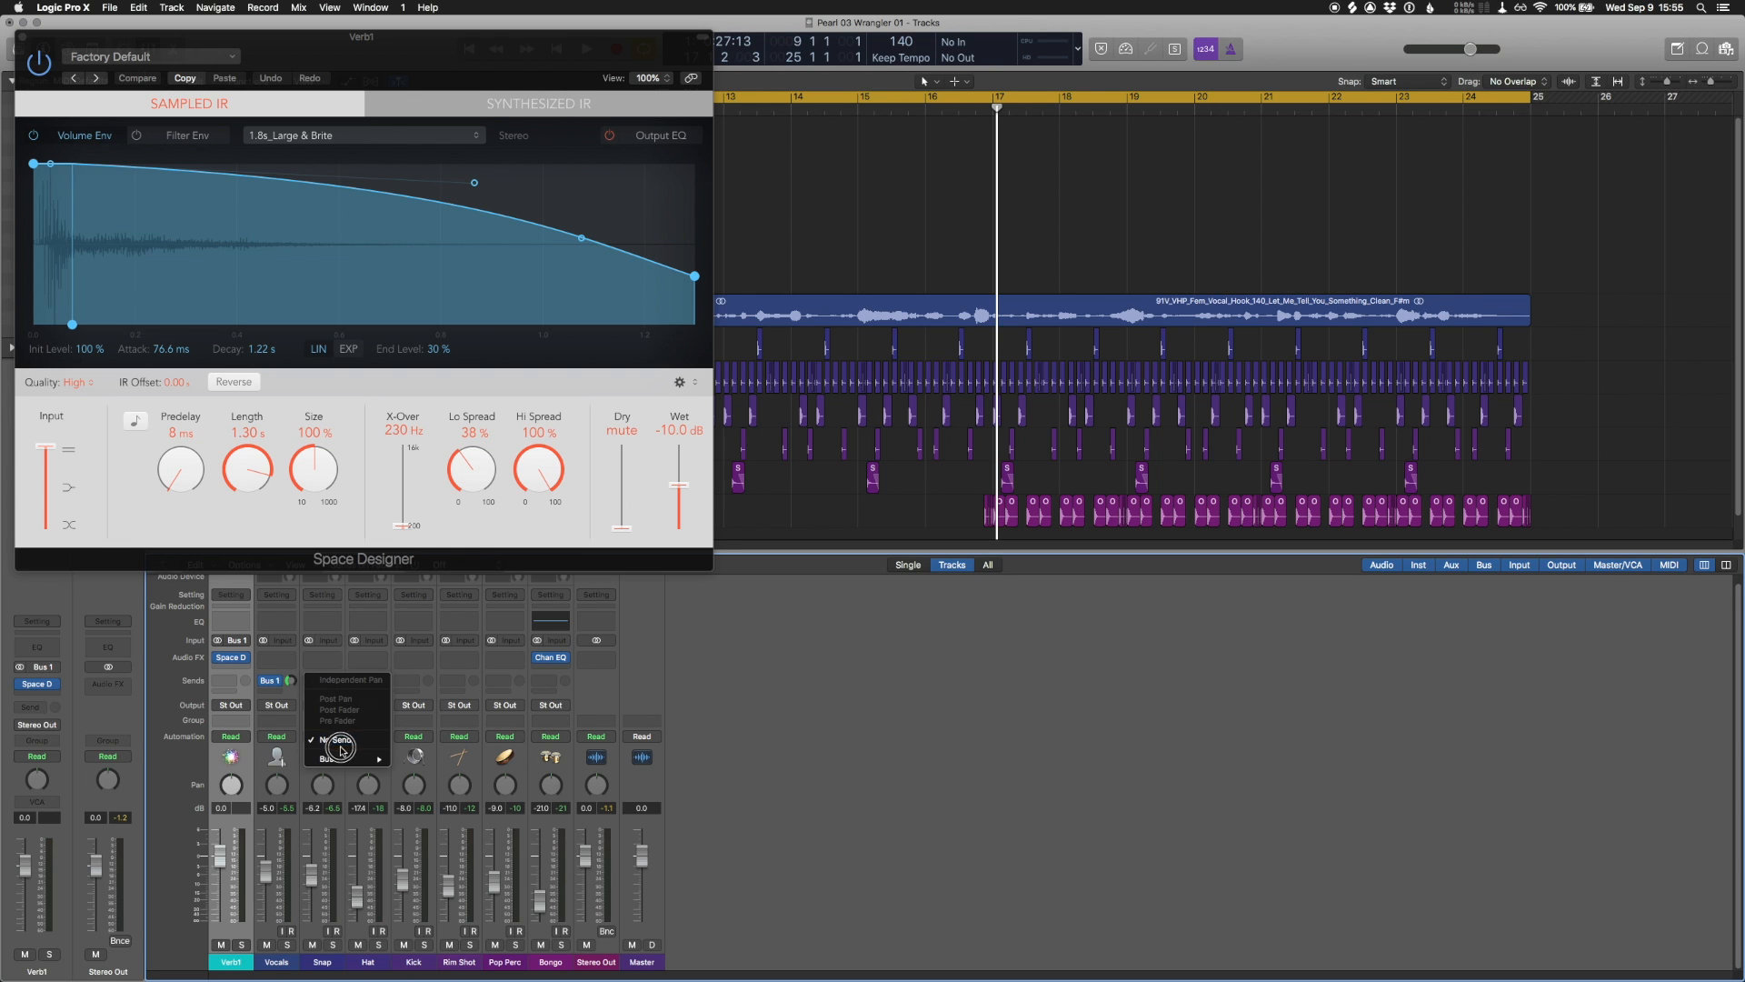
{"action": "mouse_move", "coordinate": [350, 759]}
{"action": "left_click", "coordinate": [420, 546]}
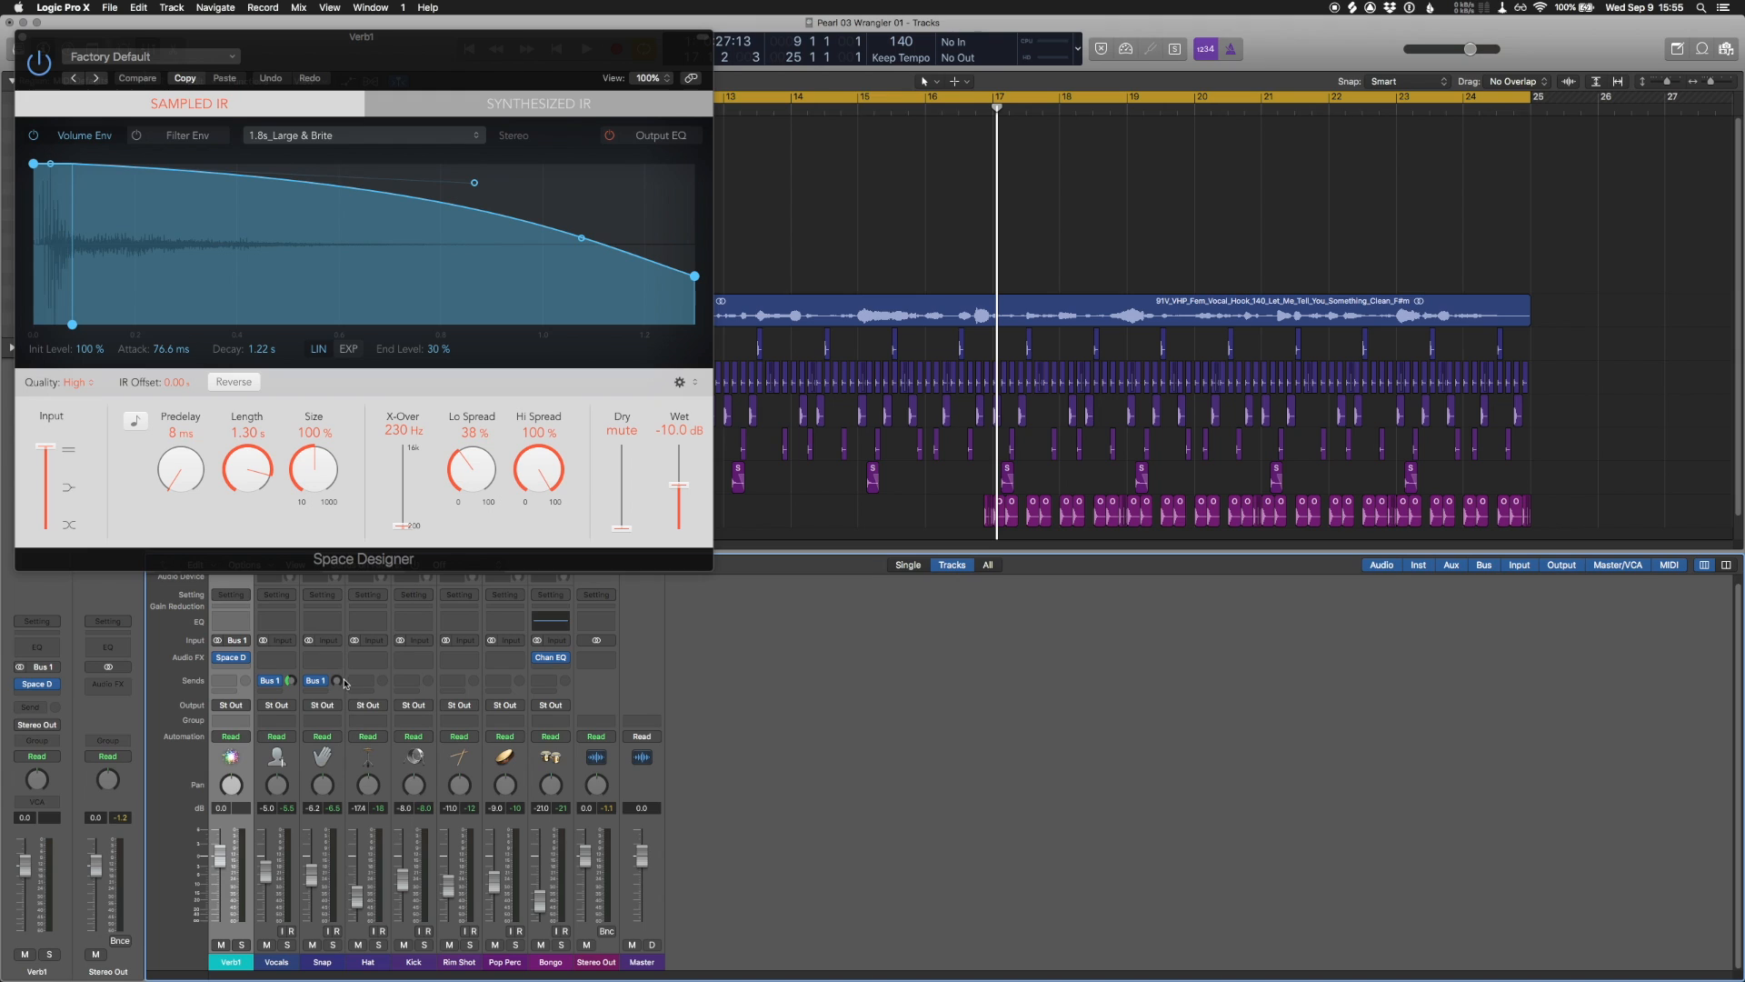
{"action": "left_click_drag", "start_coordinate": [340, 647], "coordinate": [342, 627]}
{"action": "left_click", "coordinate": [459, 681]}
{"action": "left_click_drag", "start_coordinate": [485, 755], "coordinate": [575, 549]}
{"action": "left_click_drag", "start_coordinate": [505, 686], "coordinate": [622, 552]}
{"action": "left_click_drag", "start_coordinate": [551, 686], "coordinate": [599, 660]}
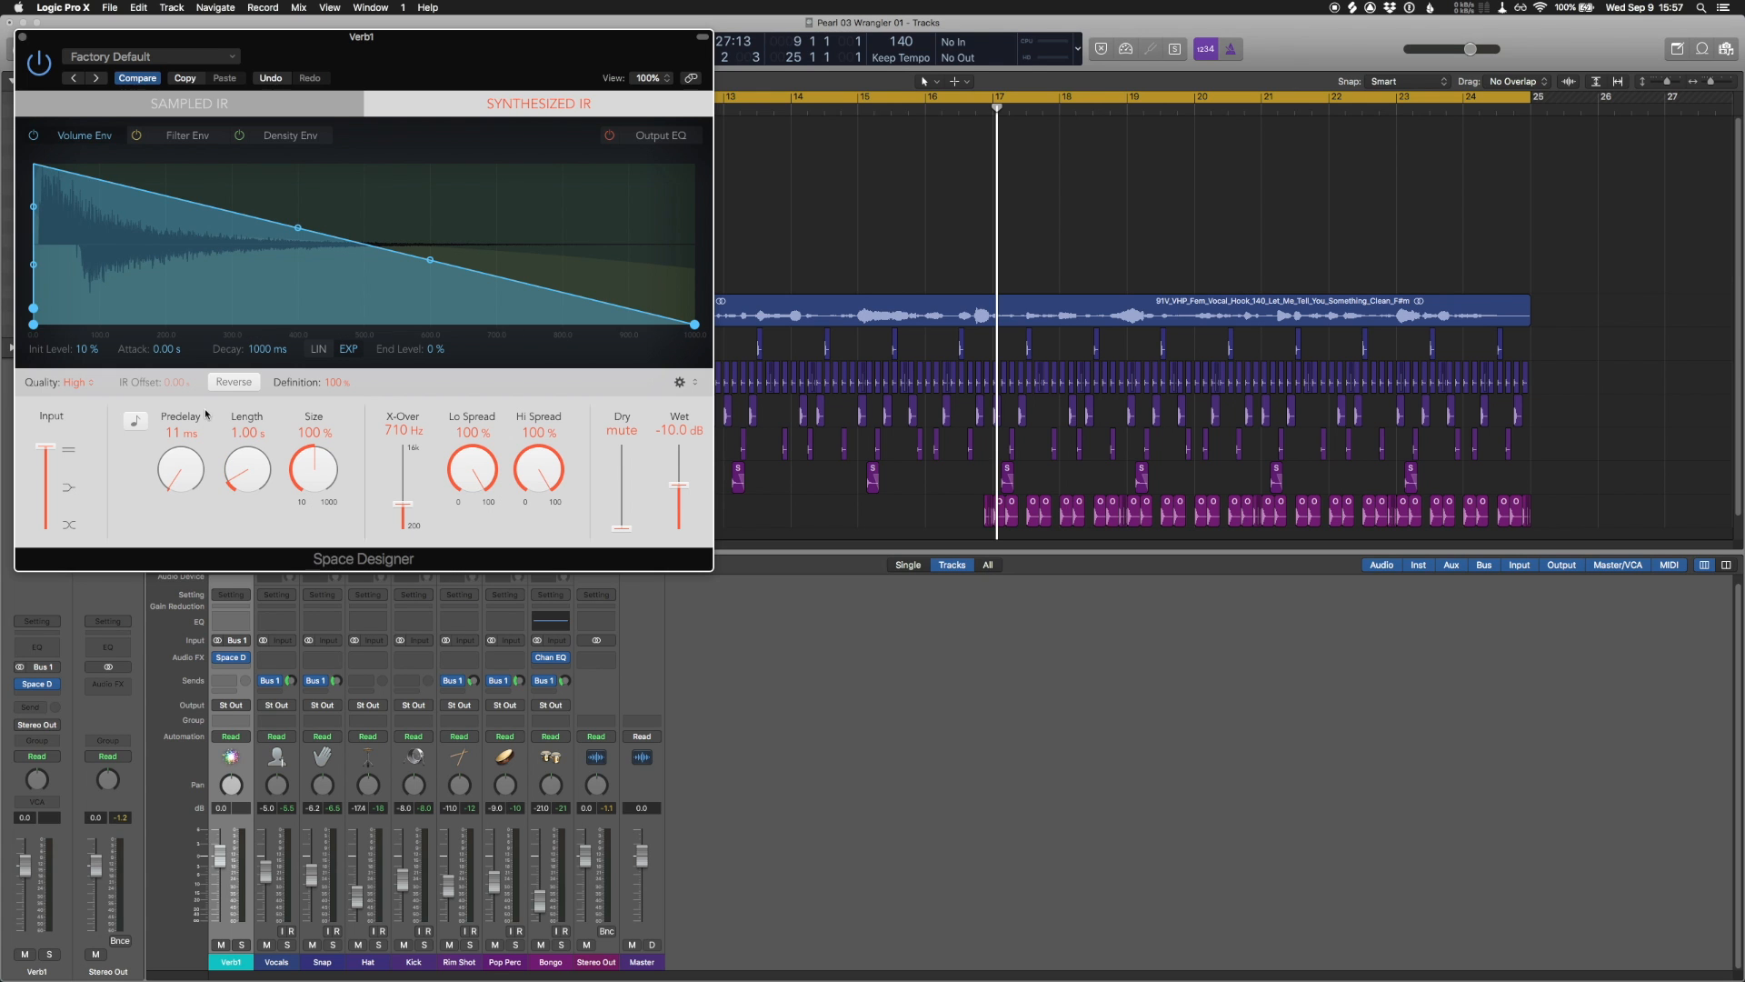
Move the Space Designer window clear of the mixer channels and play the mix with the Verb1 reverb.
{"action": "left_click_drag", "start_coordinate": [525, 48], "coordinate": [1400, 429]}
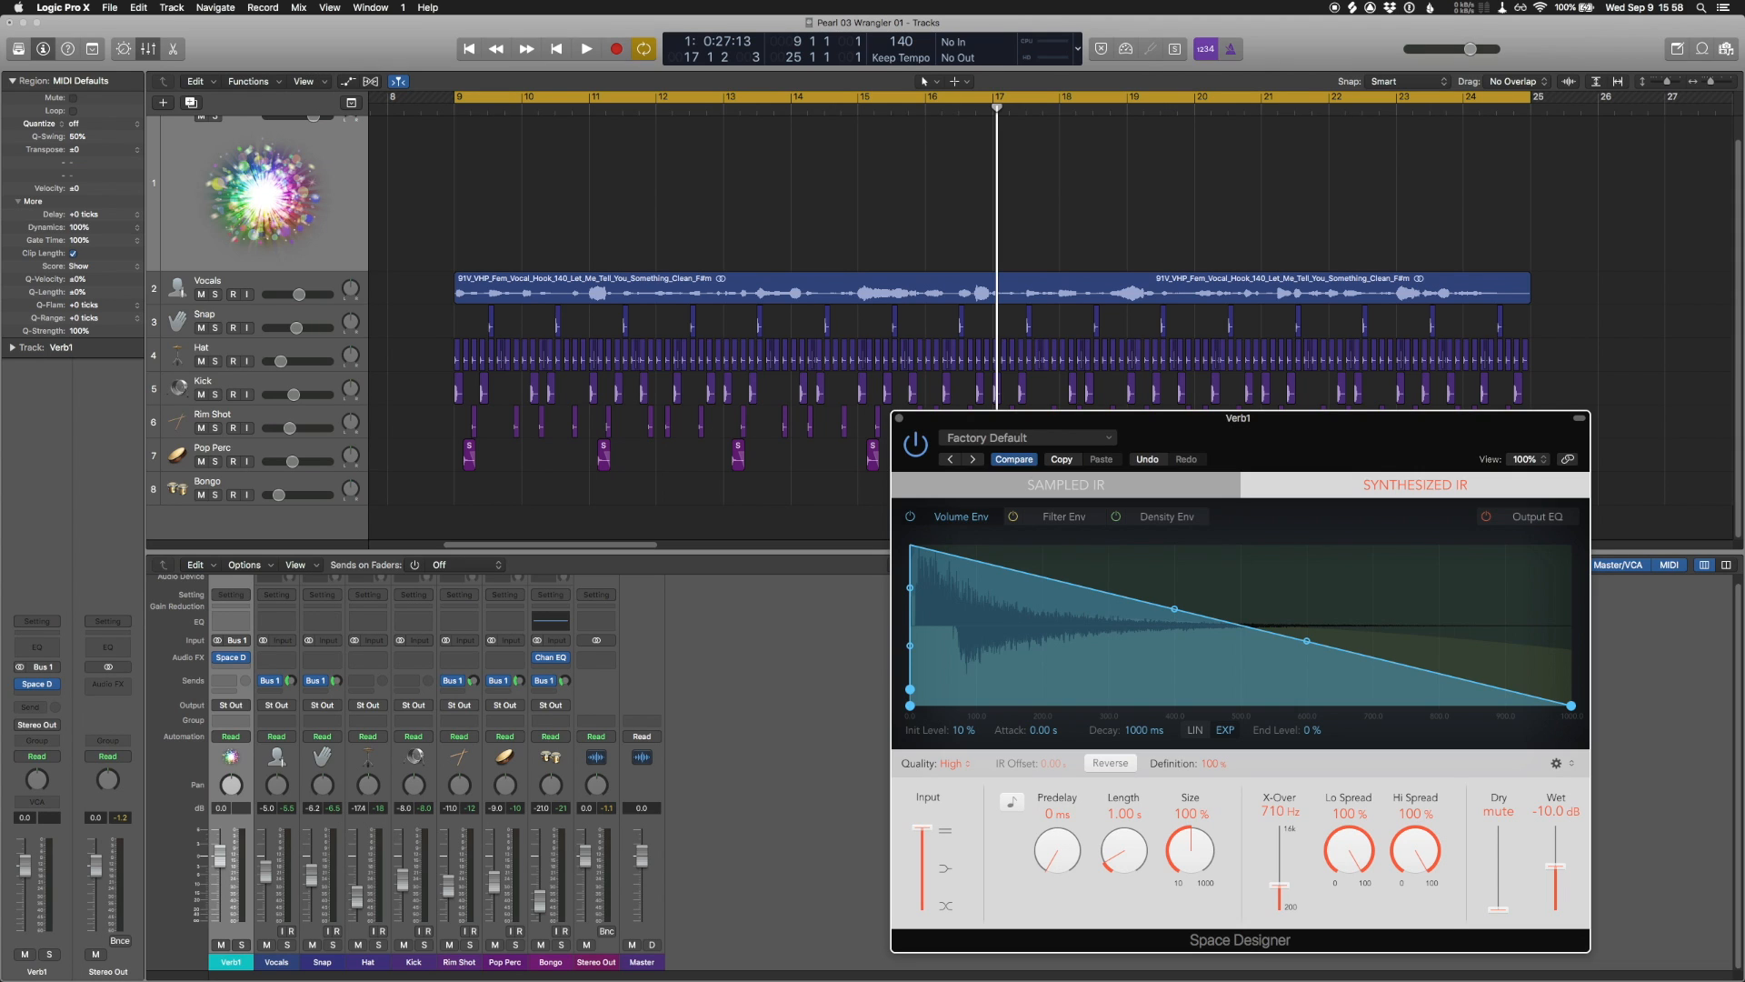
{"action": "left_click", "coordinate": [811, 800]}
{"action": "key", "text": "space"}
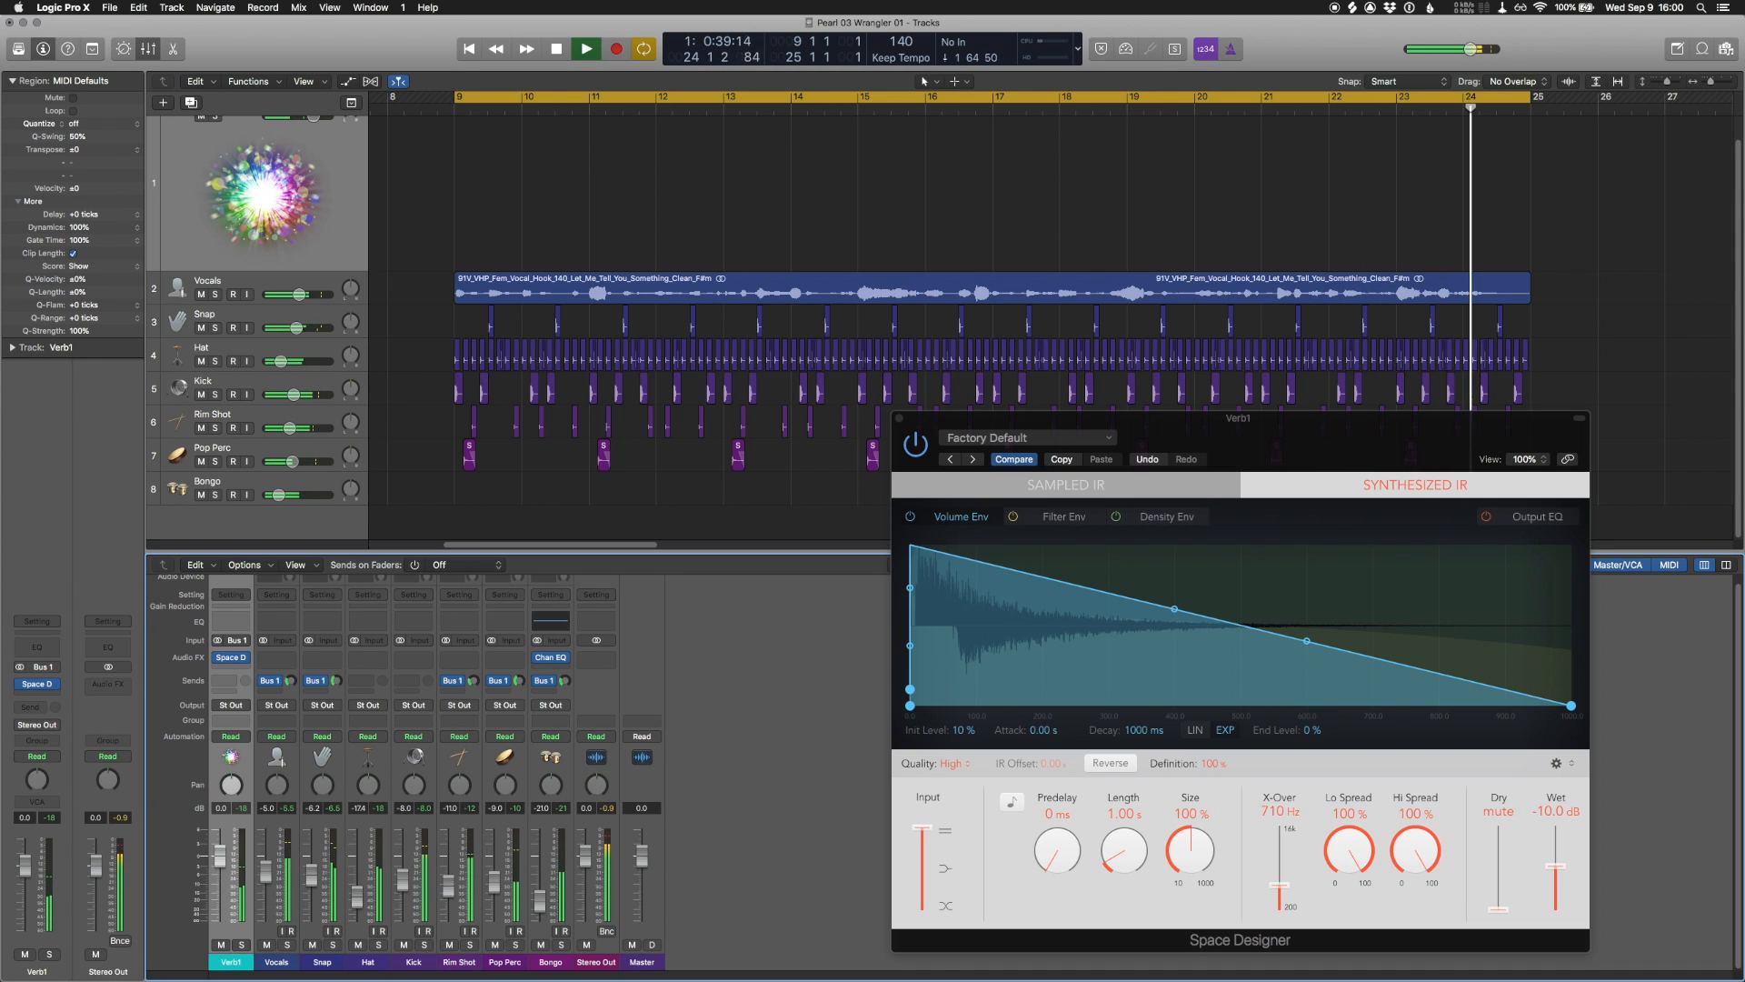
{"action": "key", "text": "space"}
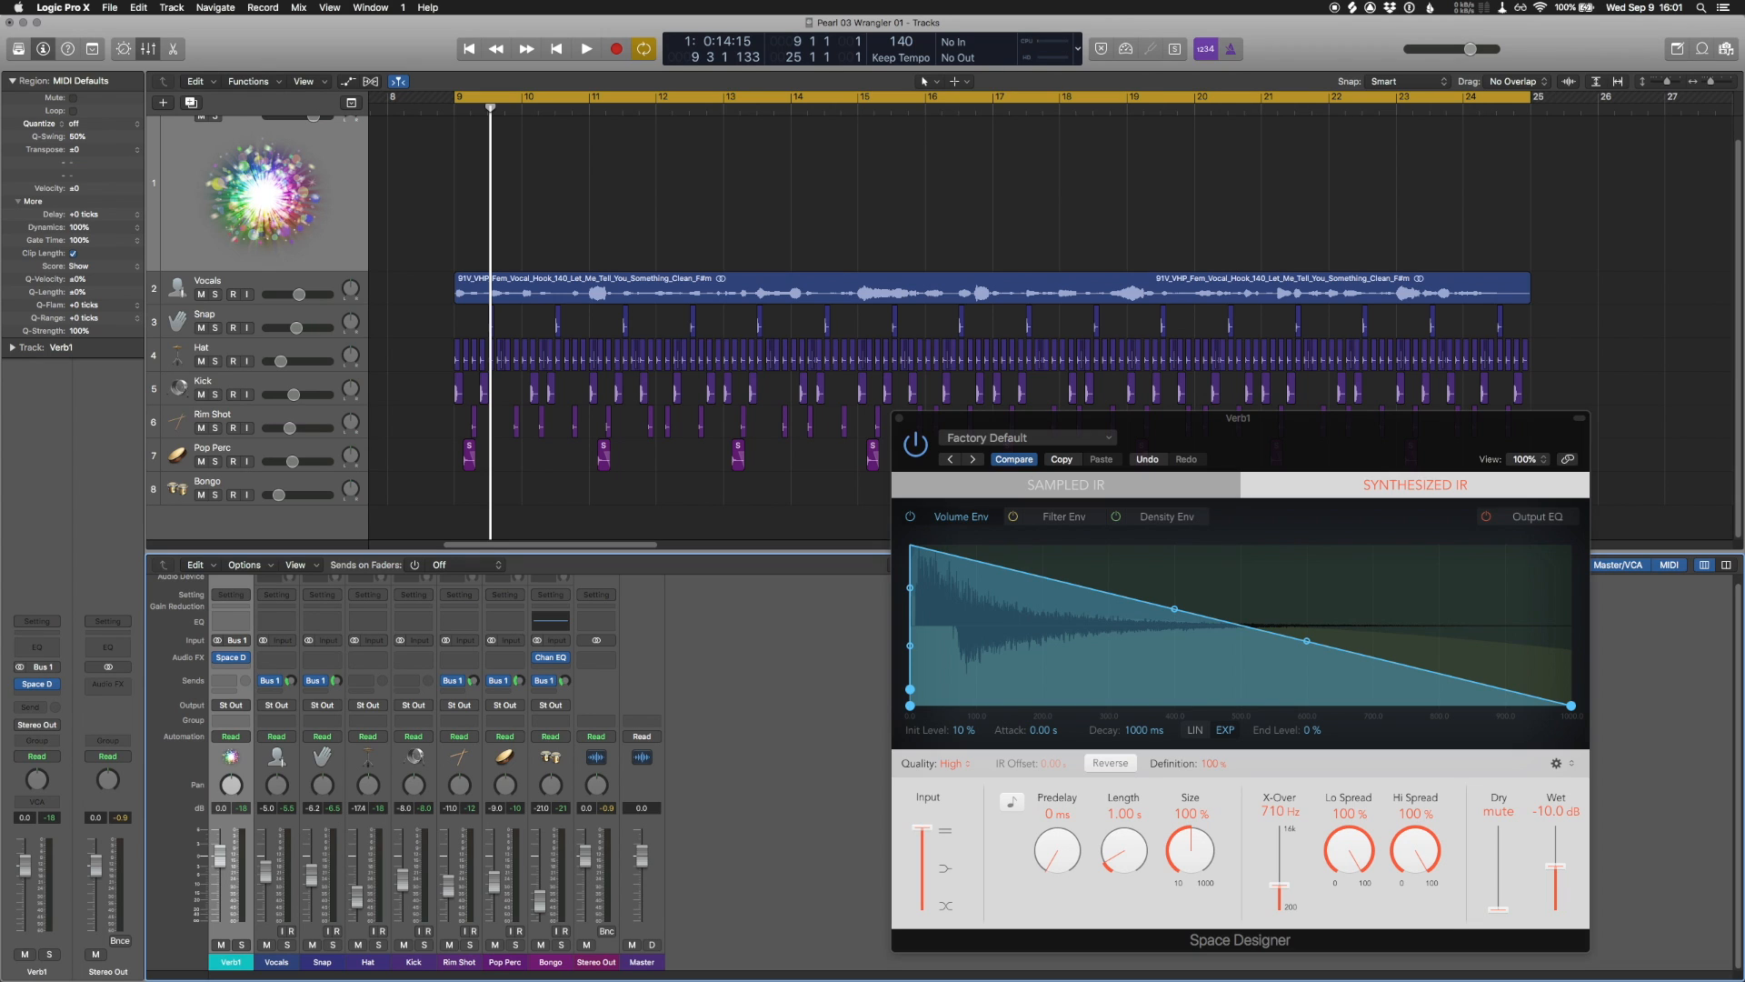
Add a Bus 2 send on the Verb1 channel to feed a second reverb aux.
{"action": "left_click", "coordinate": [227, 680]}
{"action": "mouse_move", "coordinate": [274, 760]}
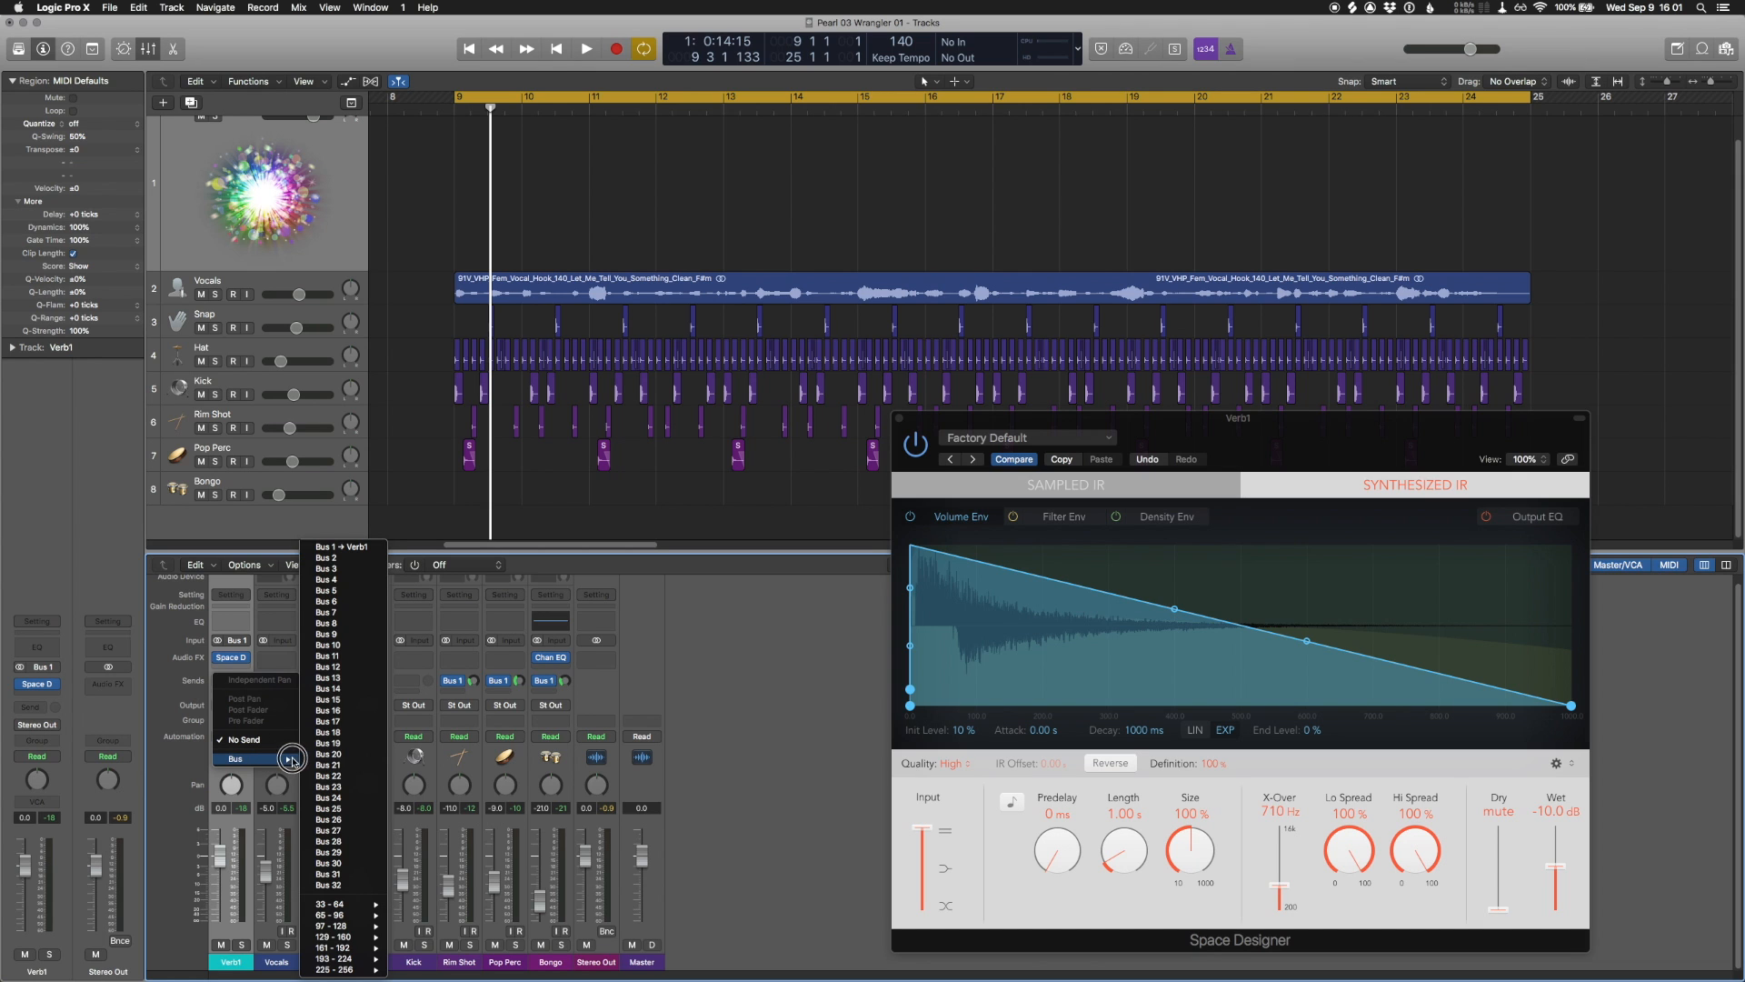
{"action": "left_click", "coordinate": [325, 557]}
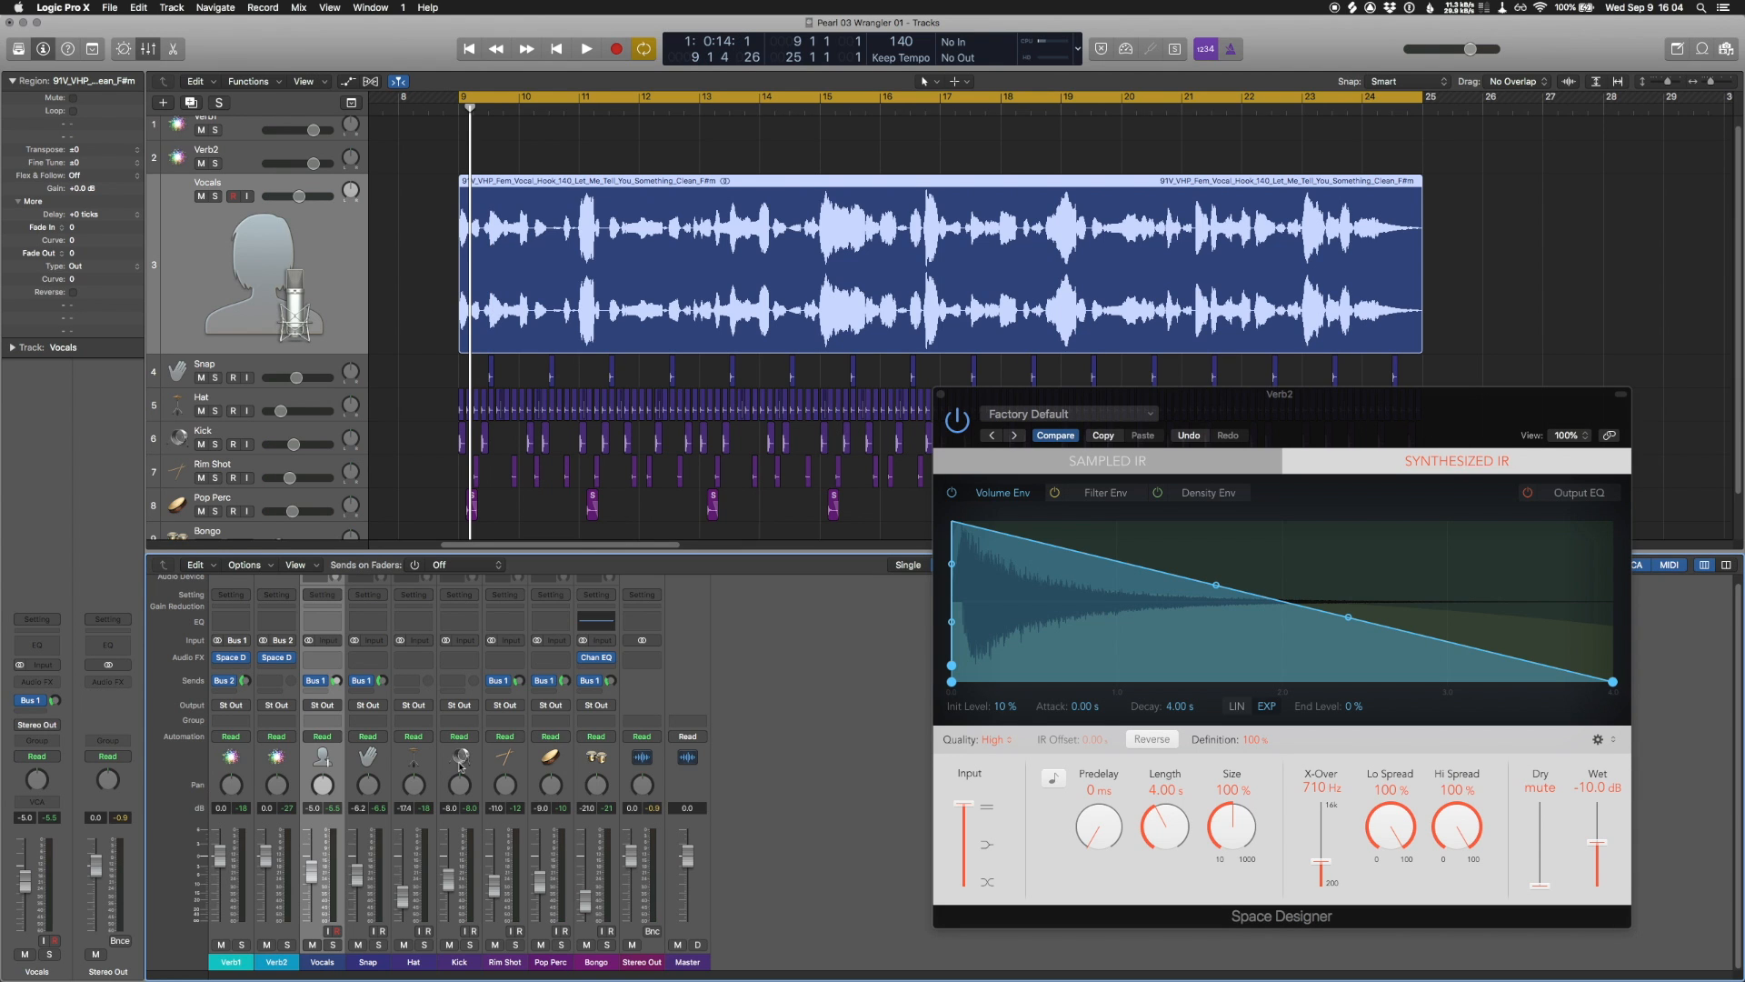
Play the full mix with both reverbs, and play the Verb2 return in solo.
{"action": "key", "text": "space"}
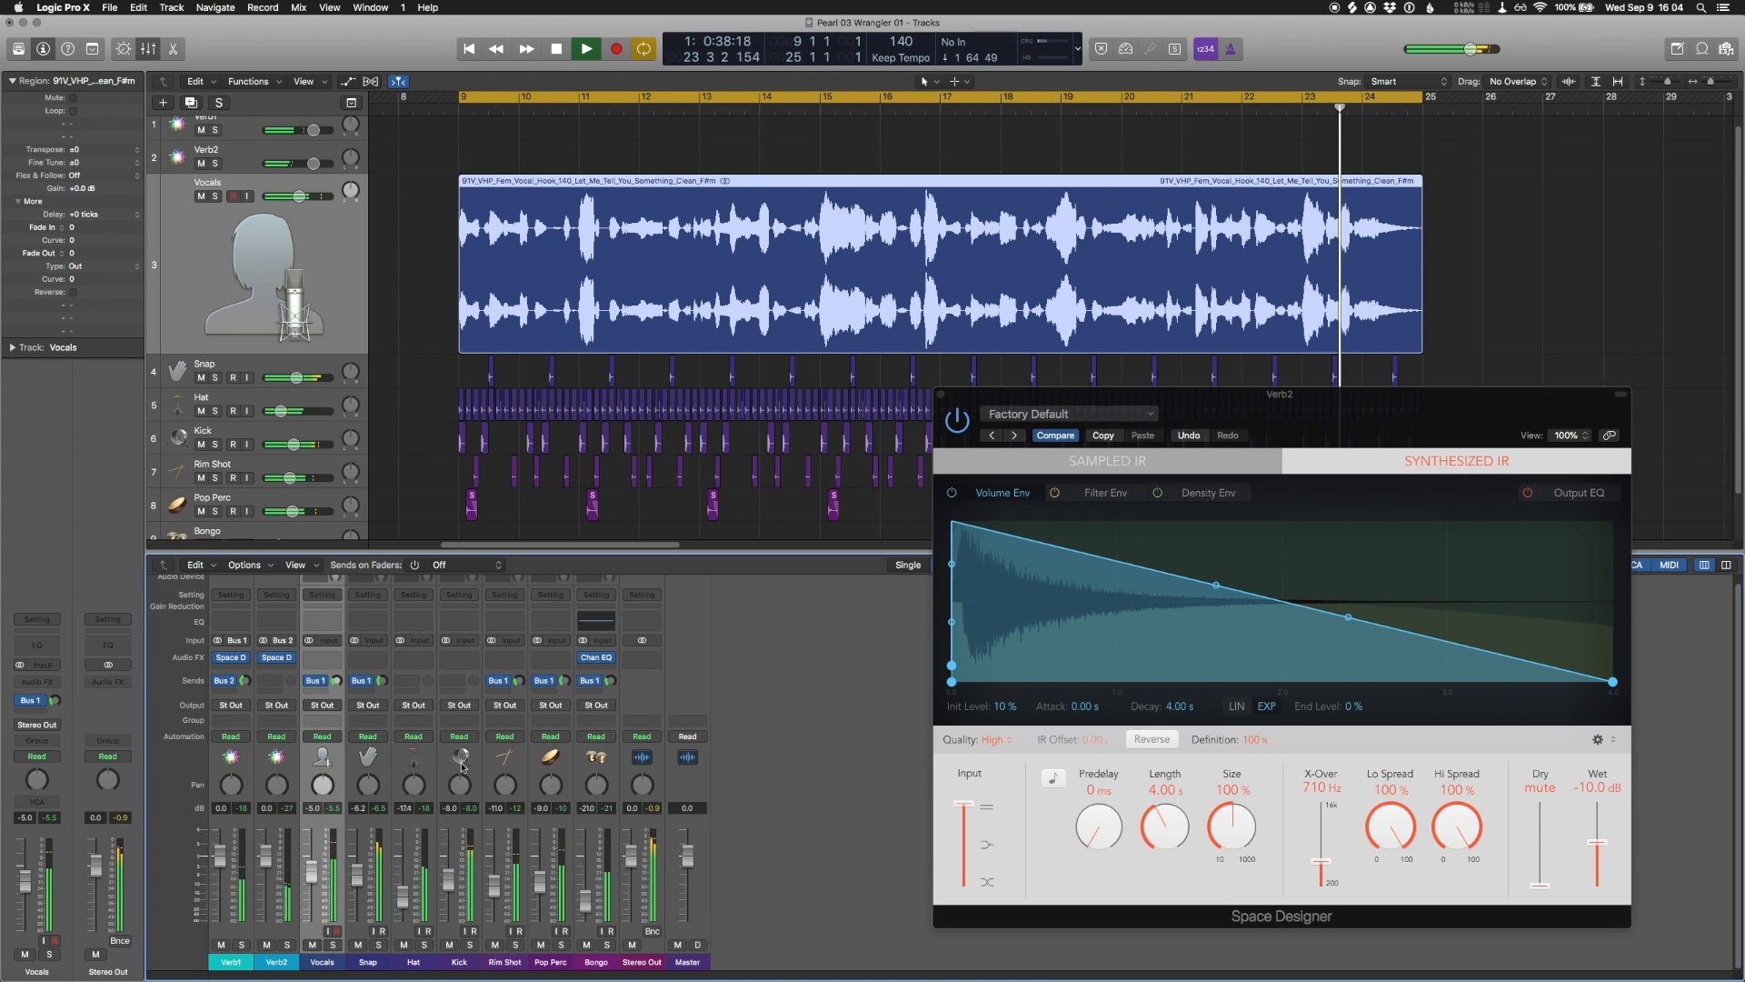
{"action": "key", "text": "space"}
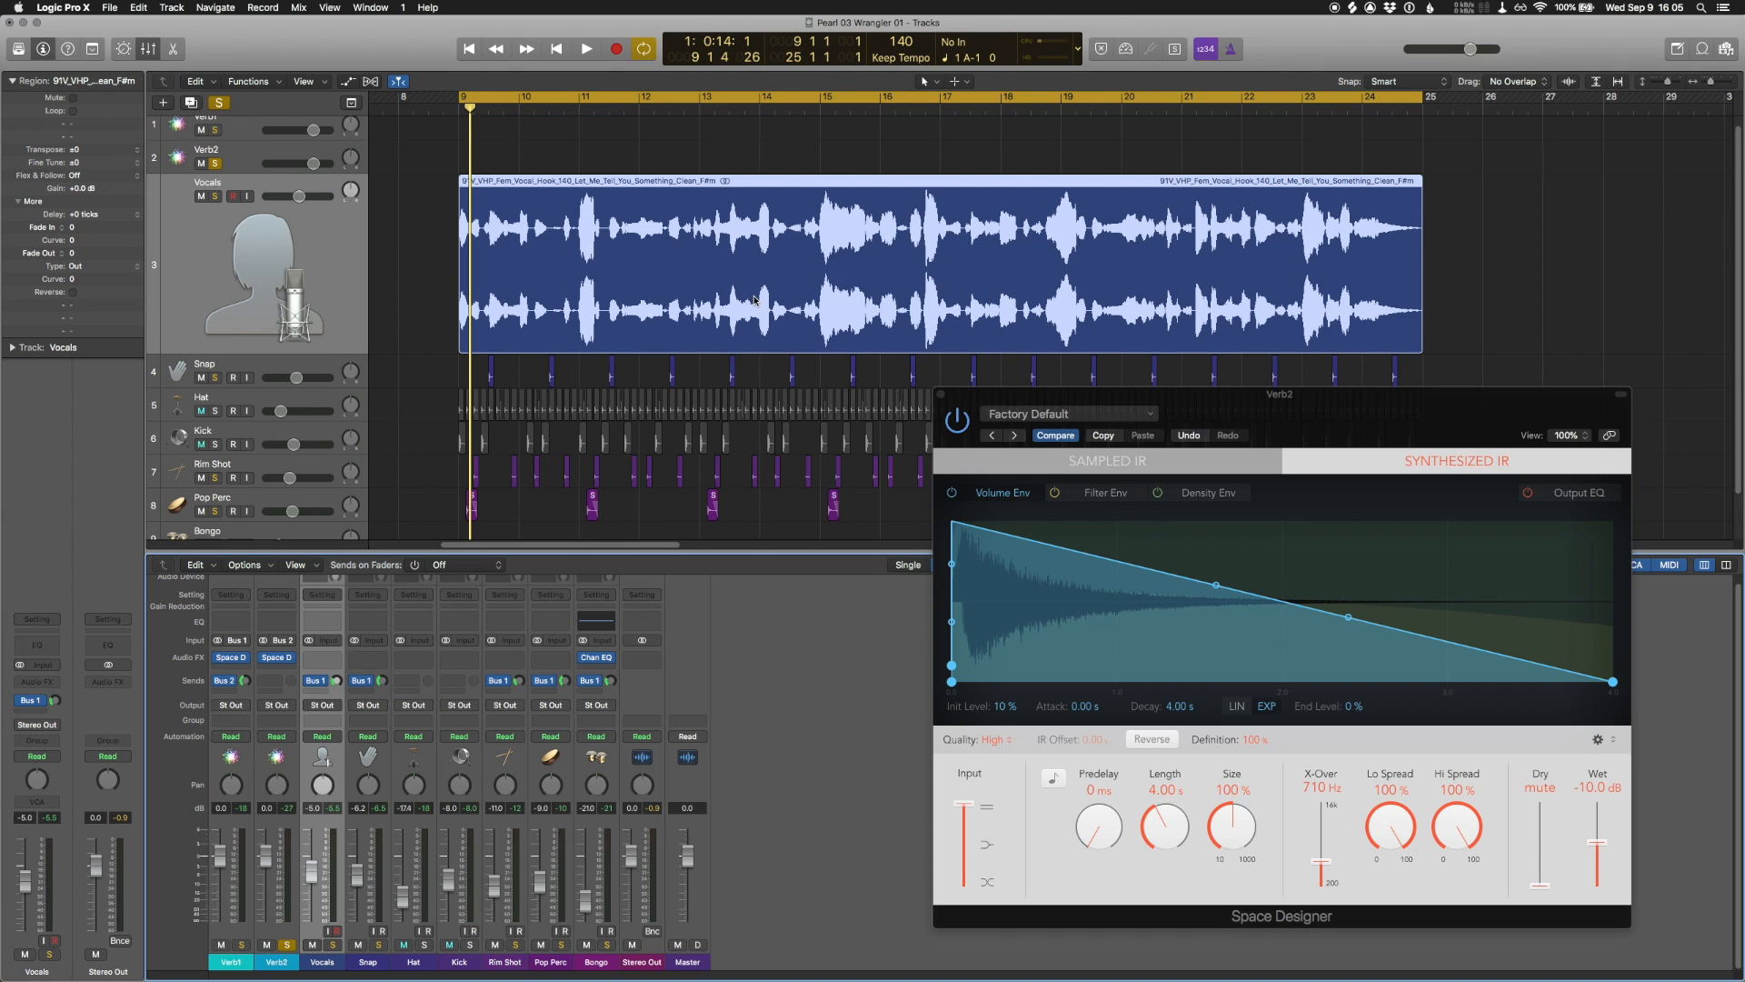
{"action": "key", "text": "space"}
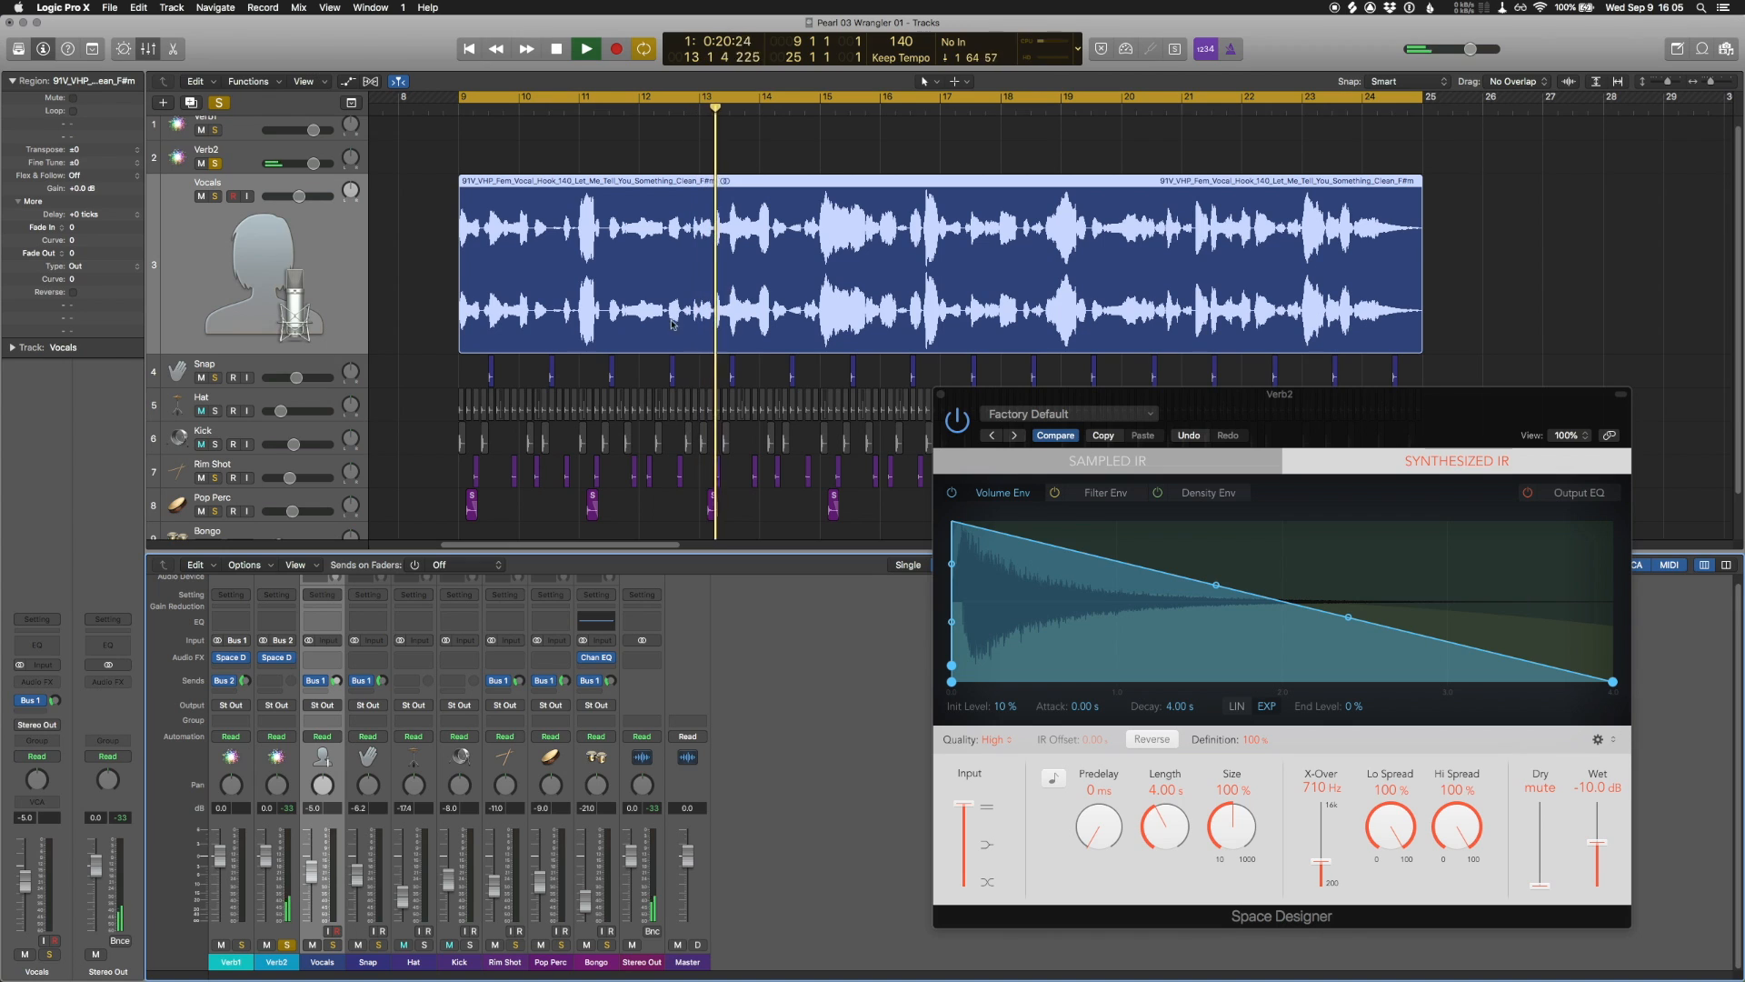
{"action": "key", "text": "space"}
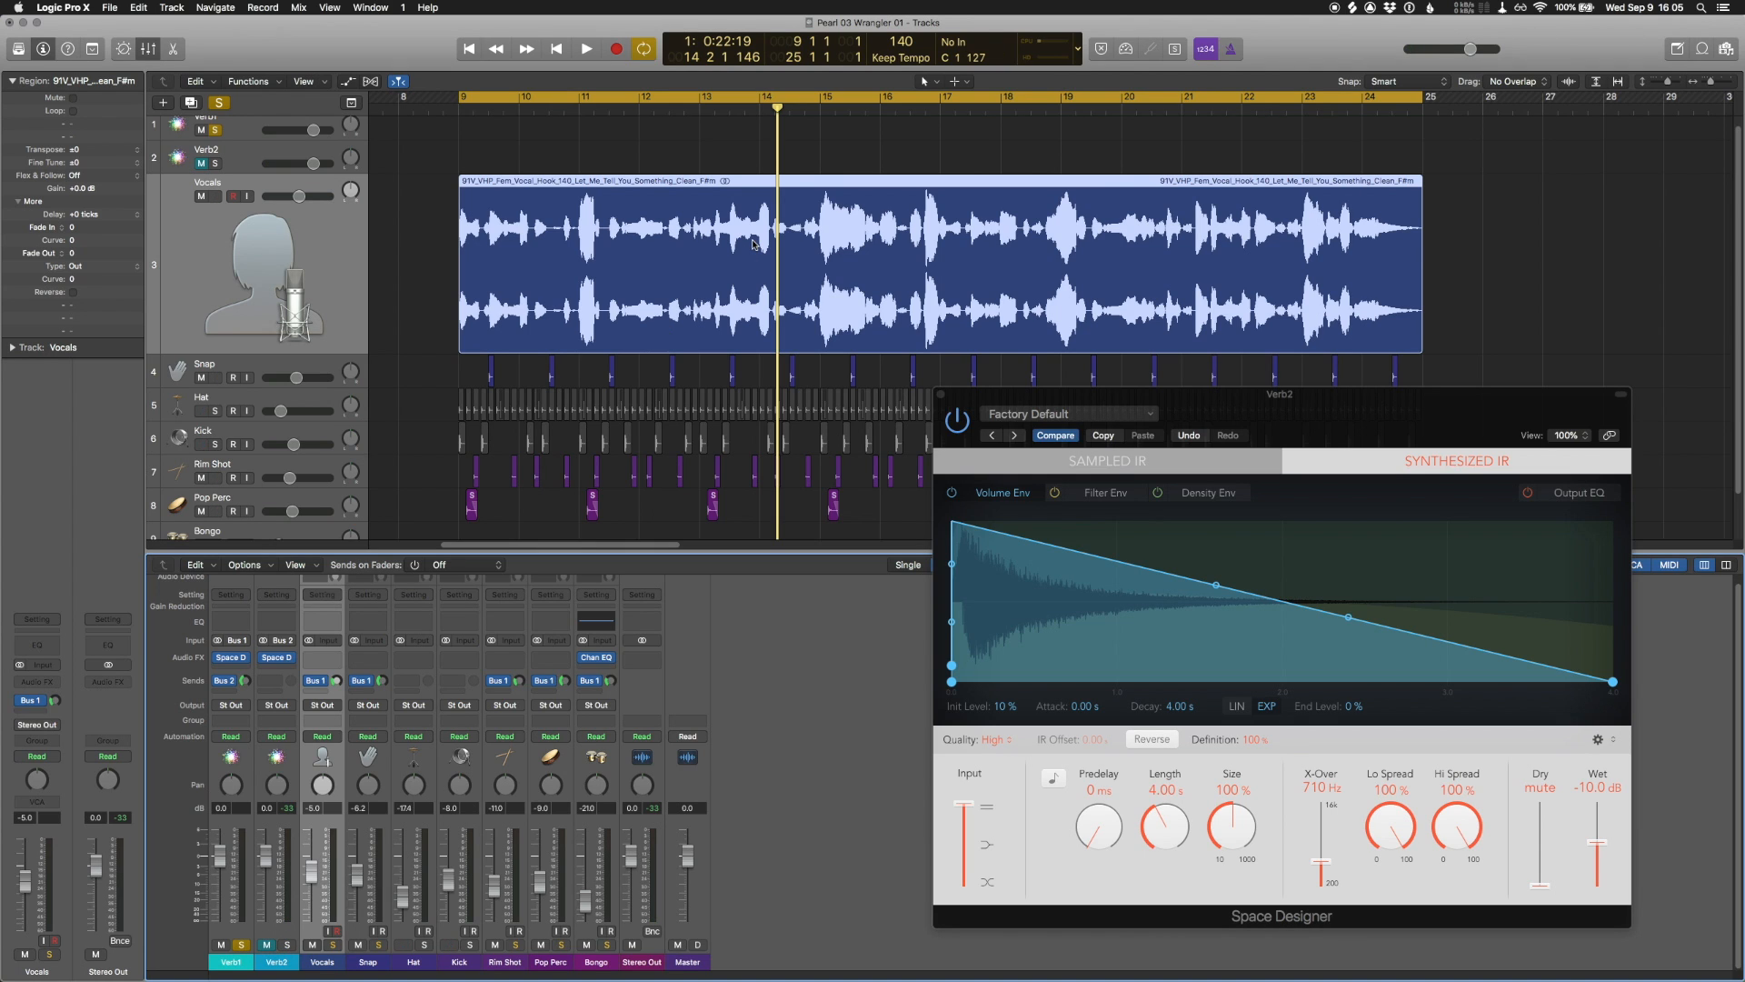
Audition Verb1 in solo and both reverb returns soloed together, clearing all solos at the end.
{"action": "key", "text": "space"}
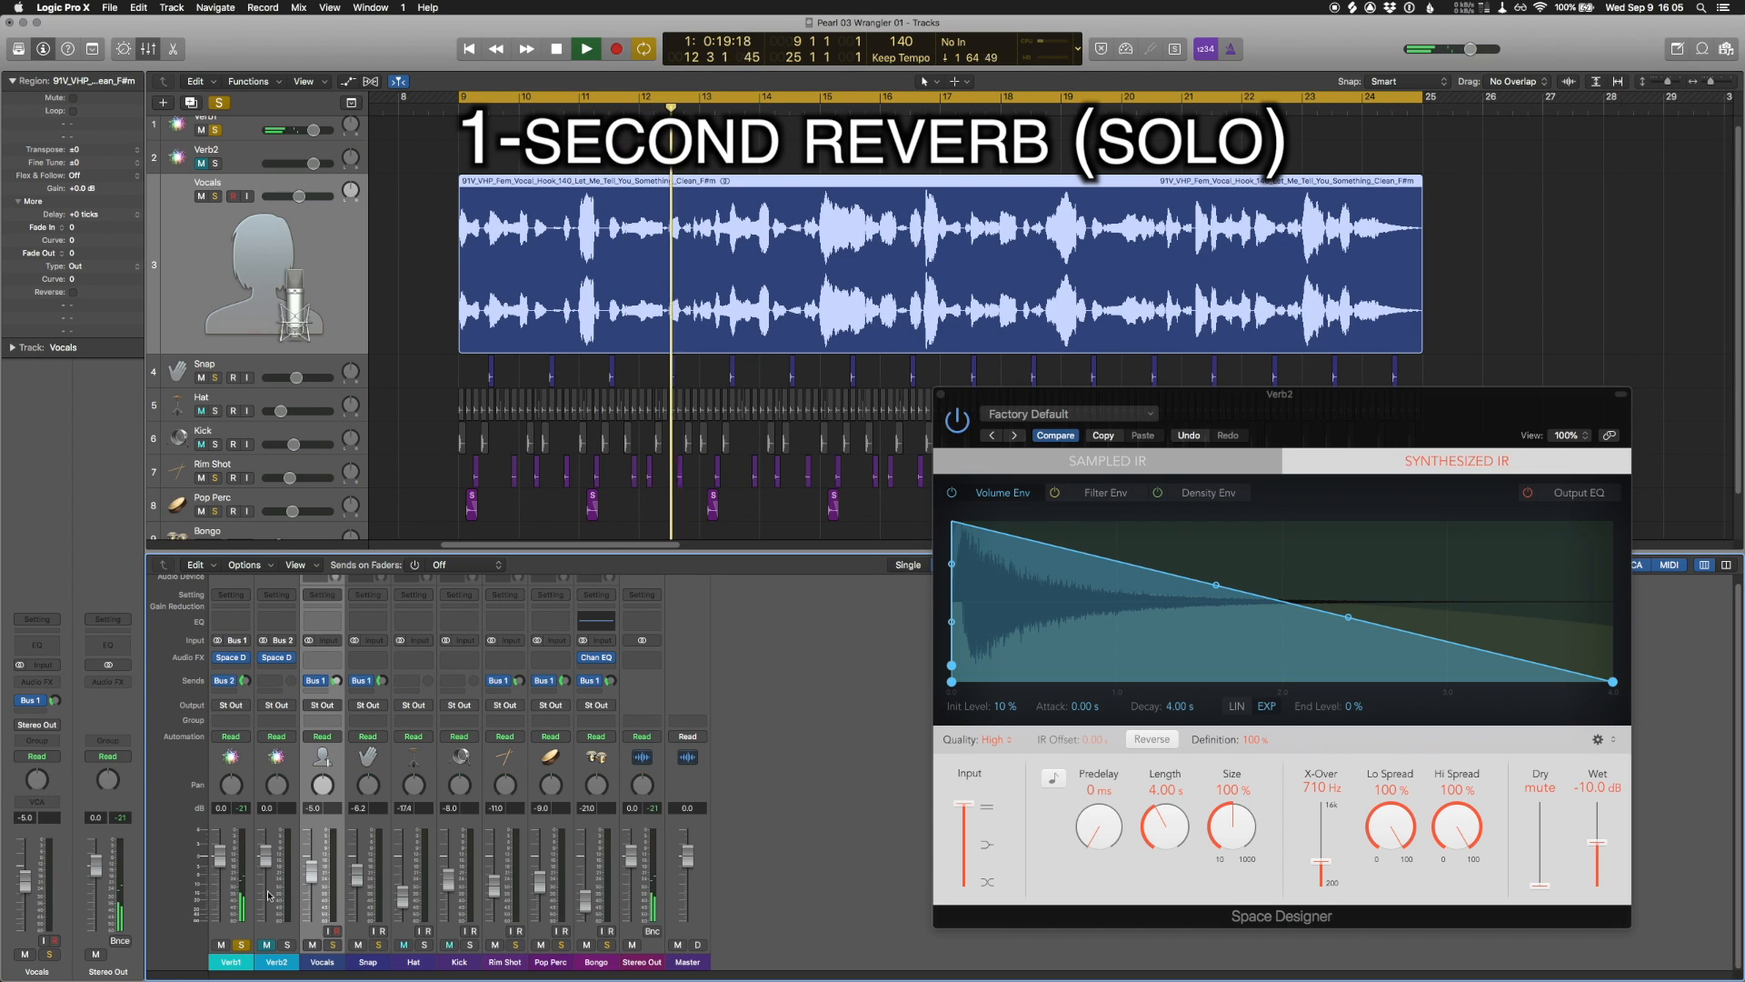
{"action": "left_click", "coordinate": [286, 945], "text": "alt"}
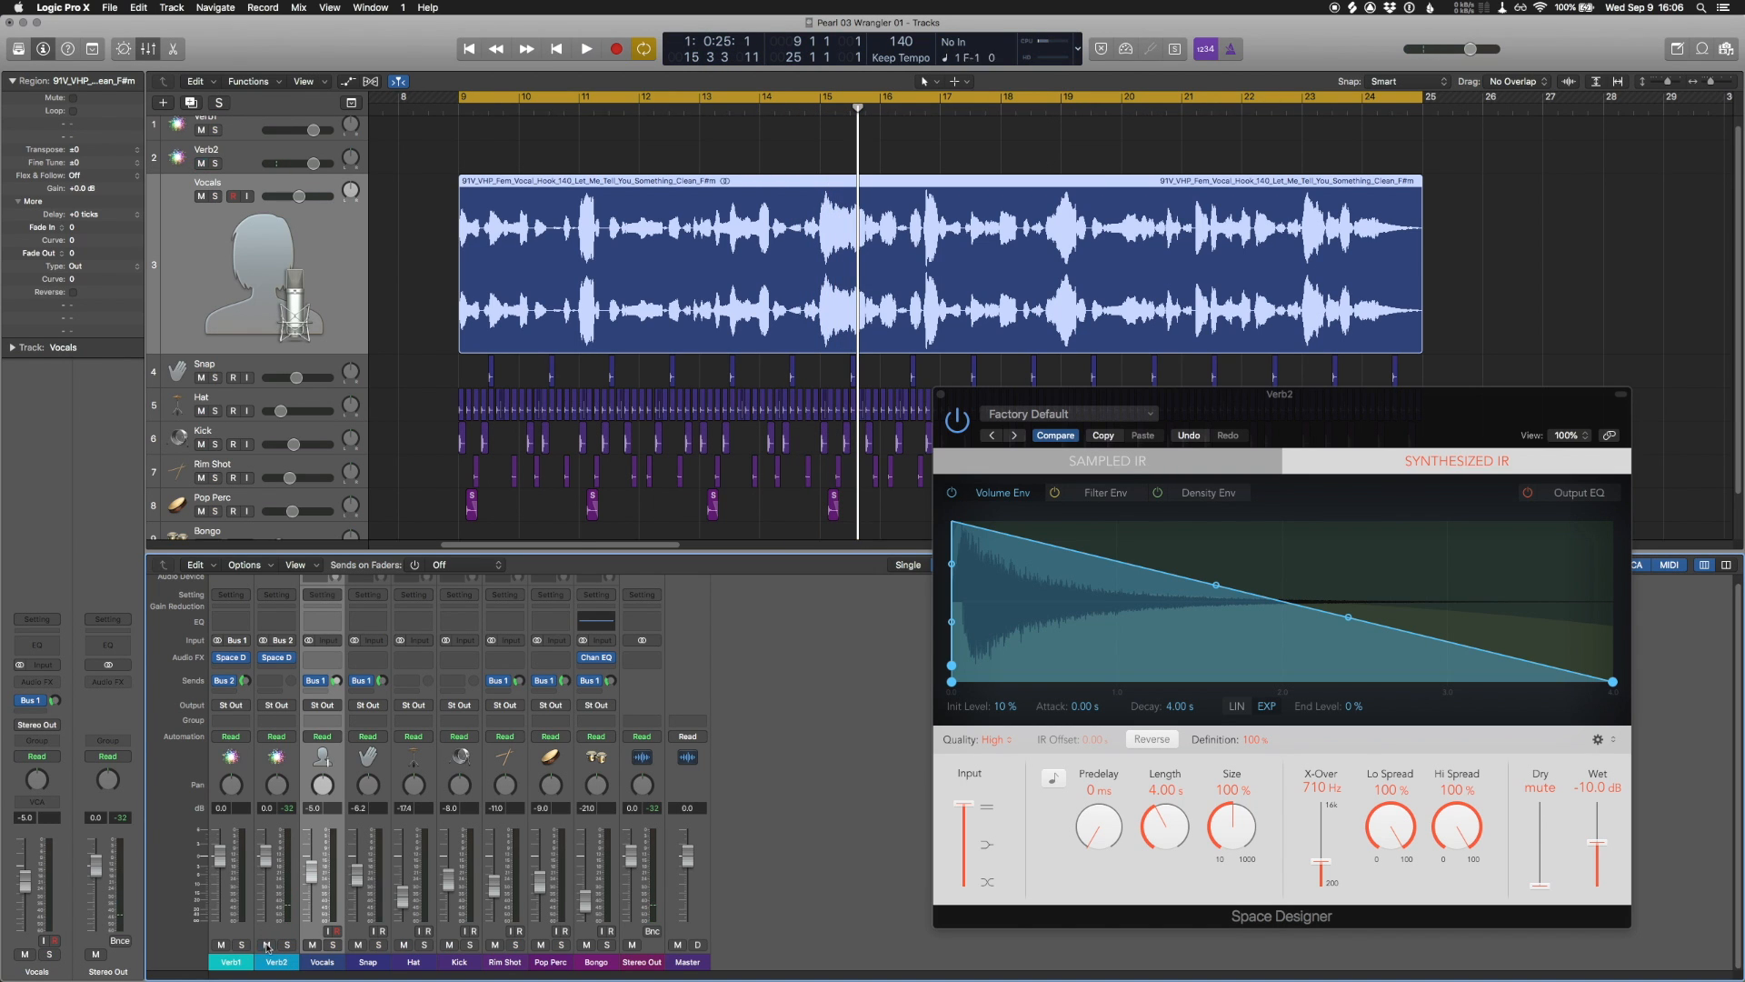
{"action": "left_click", "coordinate": [244, 945]}
{"action": "key", "text": "space"}
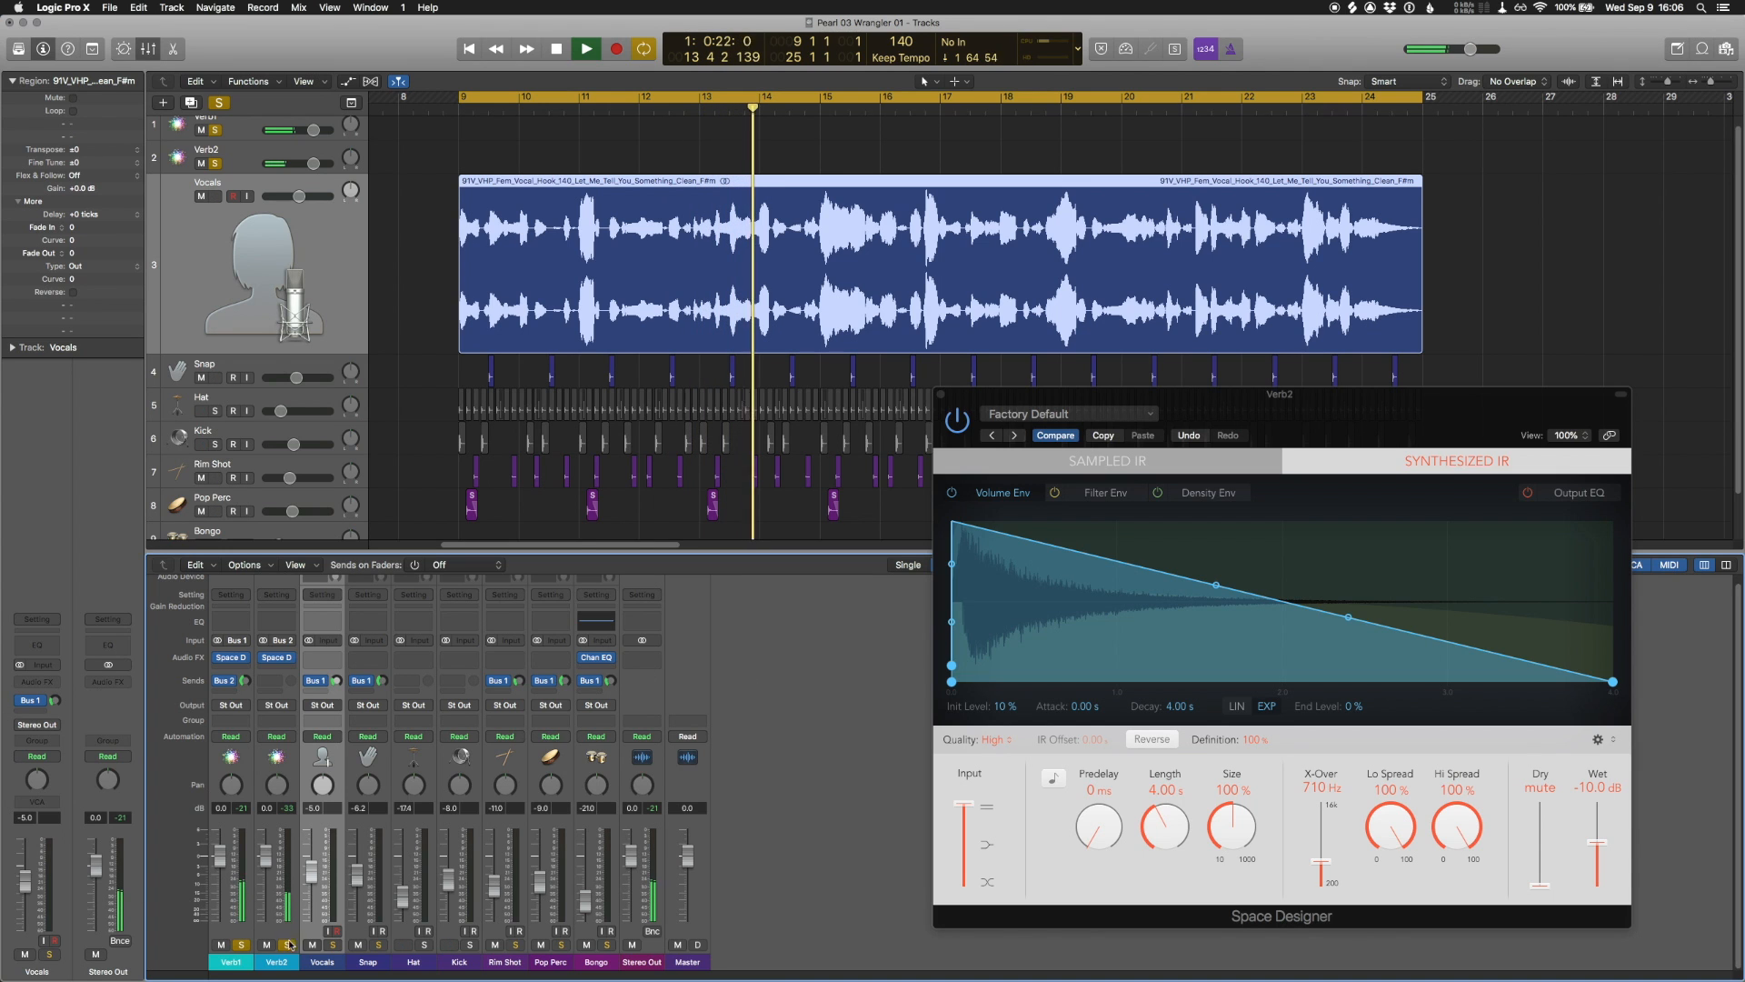
{"action": "left_click", "coordinate": [219, 103]}
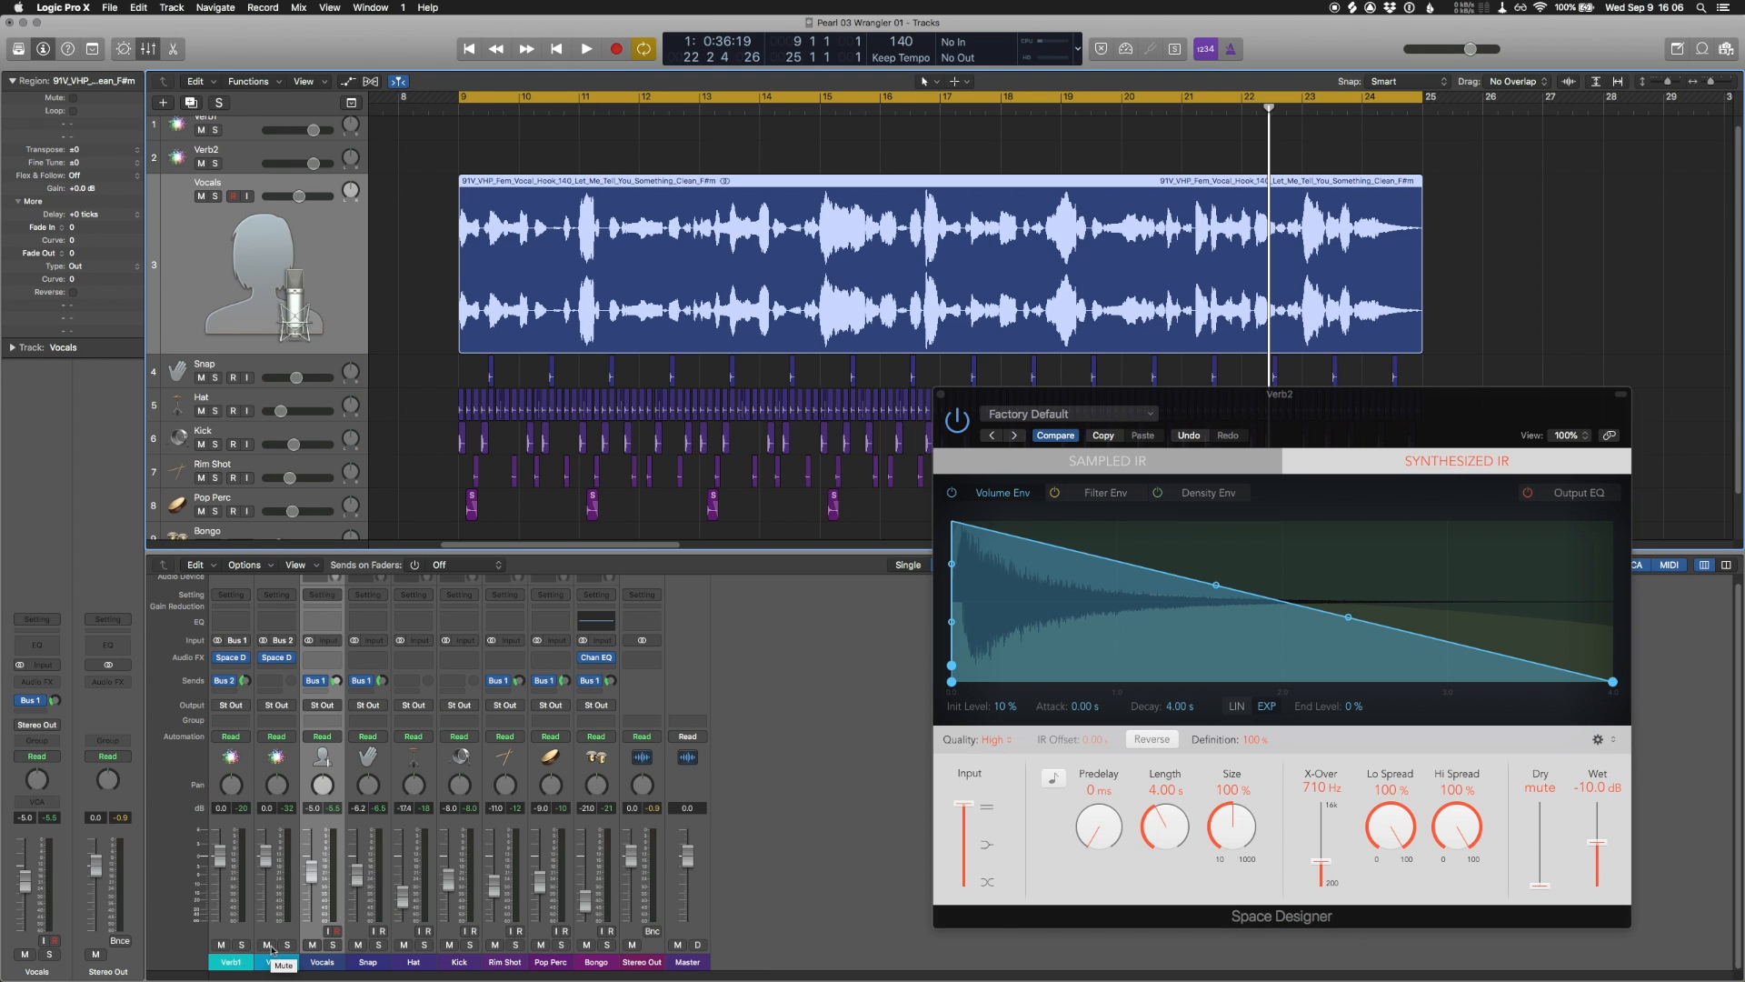
Compare the playing mix with the Verb2 channel muted and unmuted, and stop playback.
{"action": "left_click", "coordinate": [267, 945]}
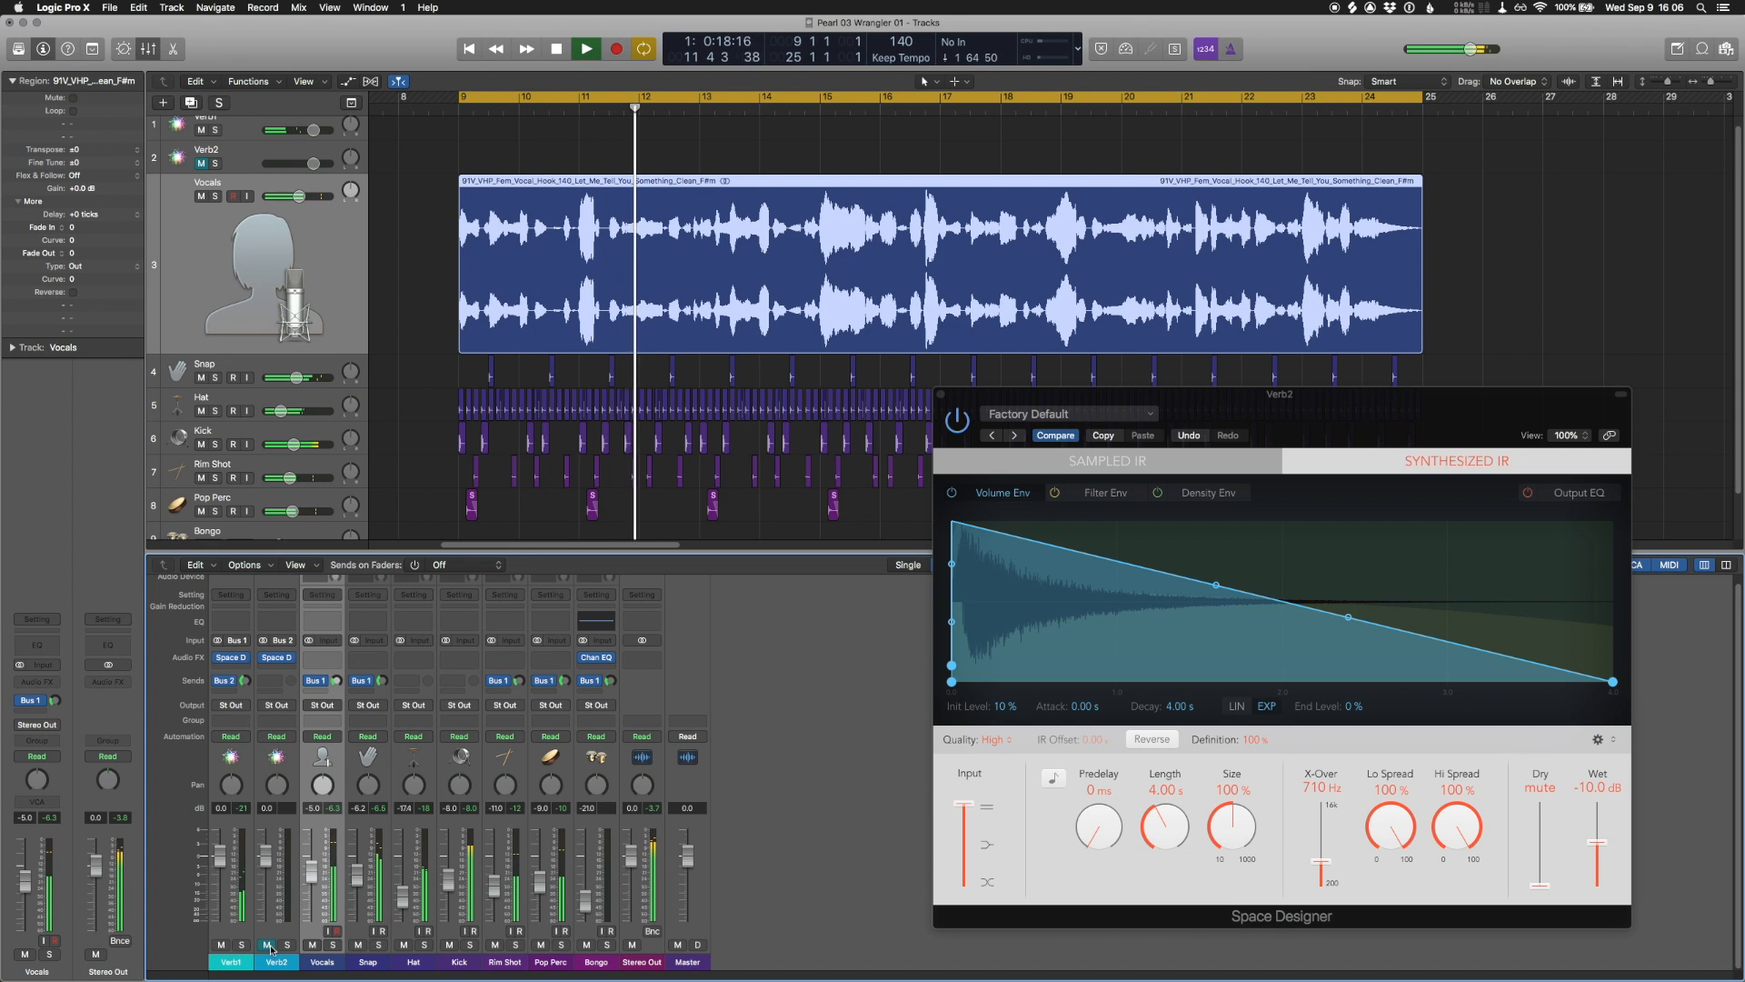
{"action": "left_click", "coordinate": [270, 949]}
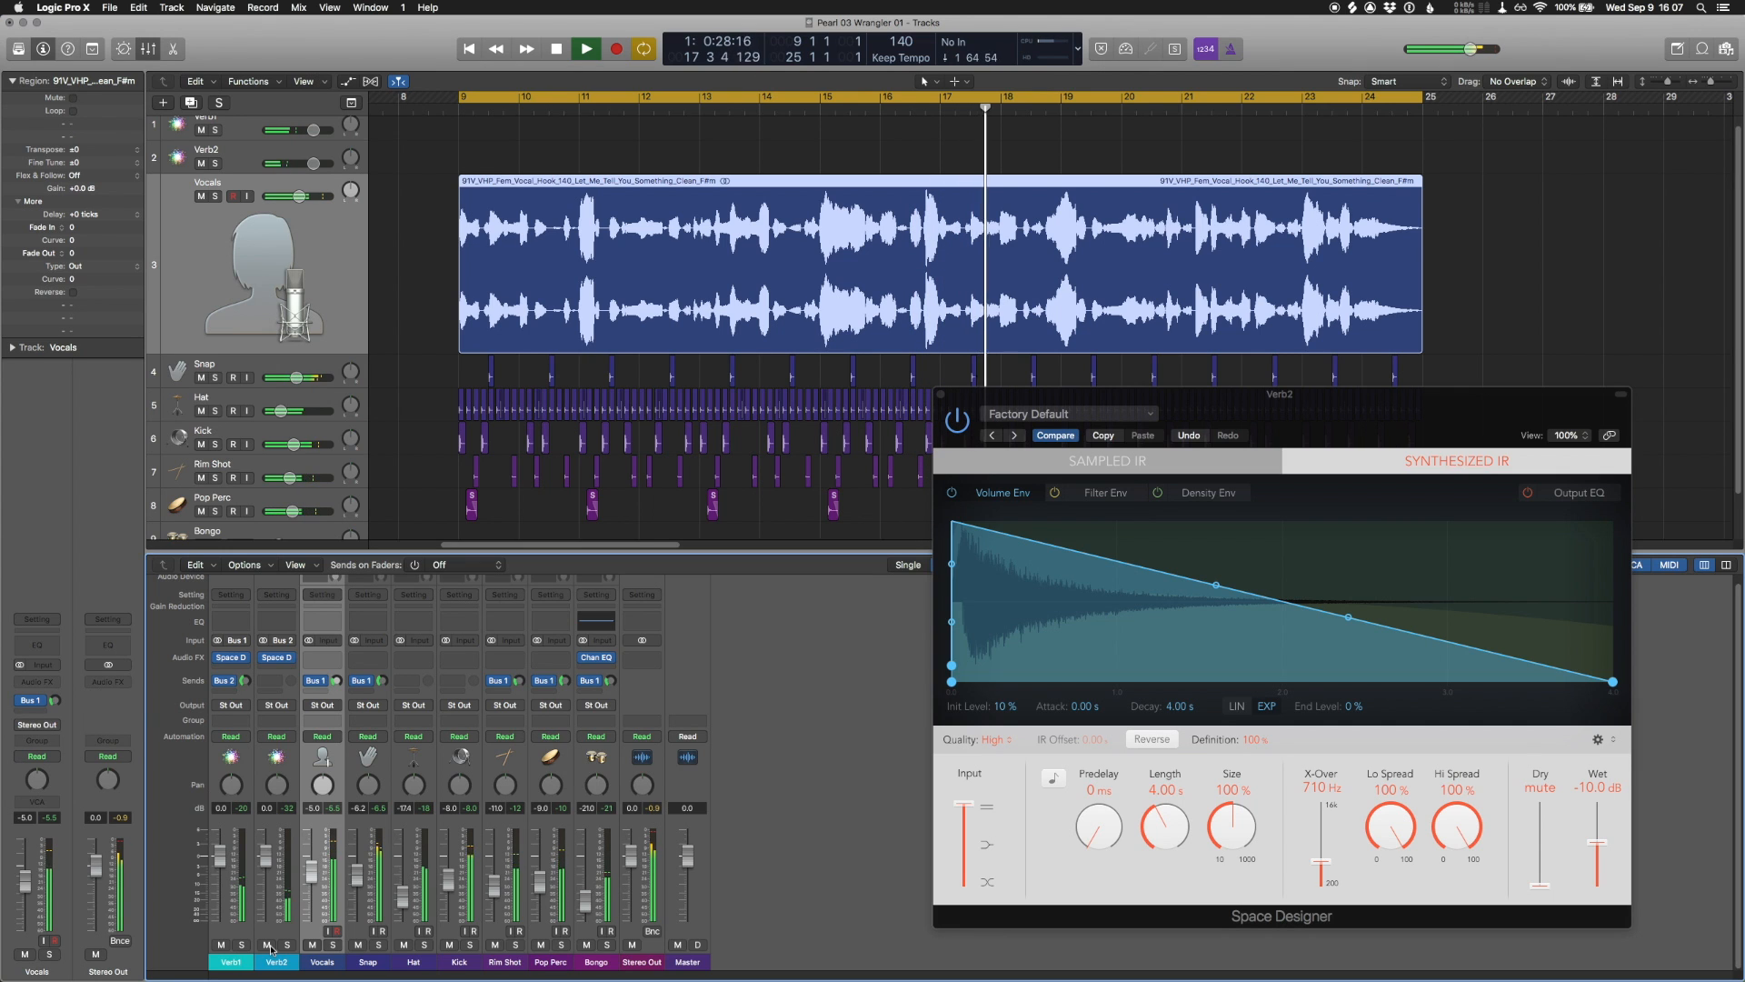
{"action": "key", "text": "space"}
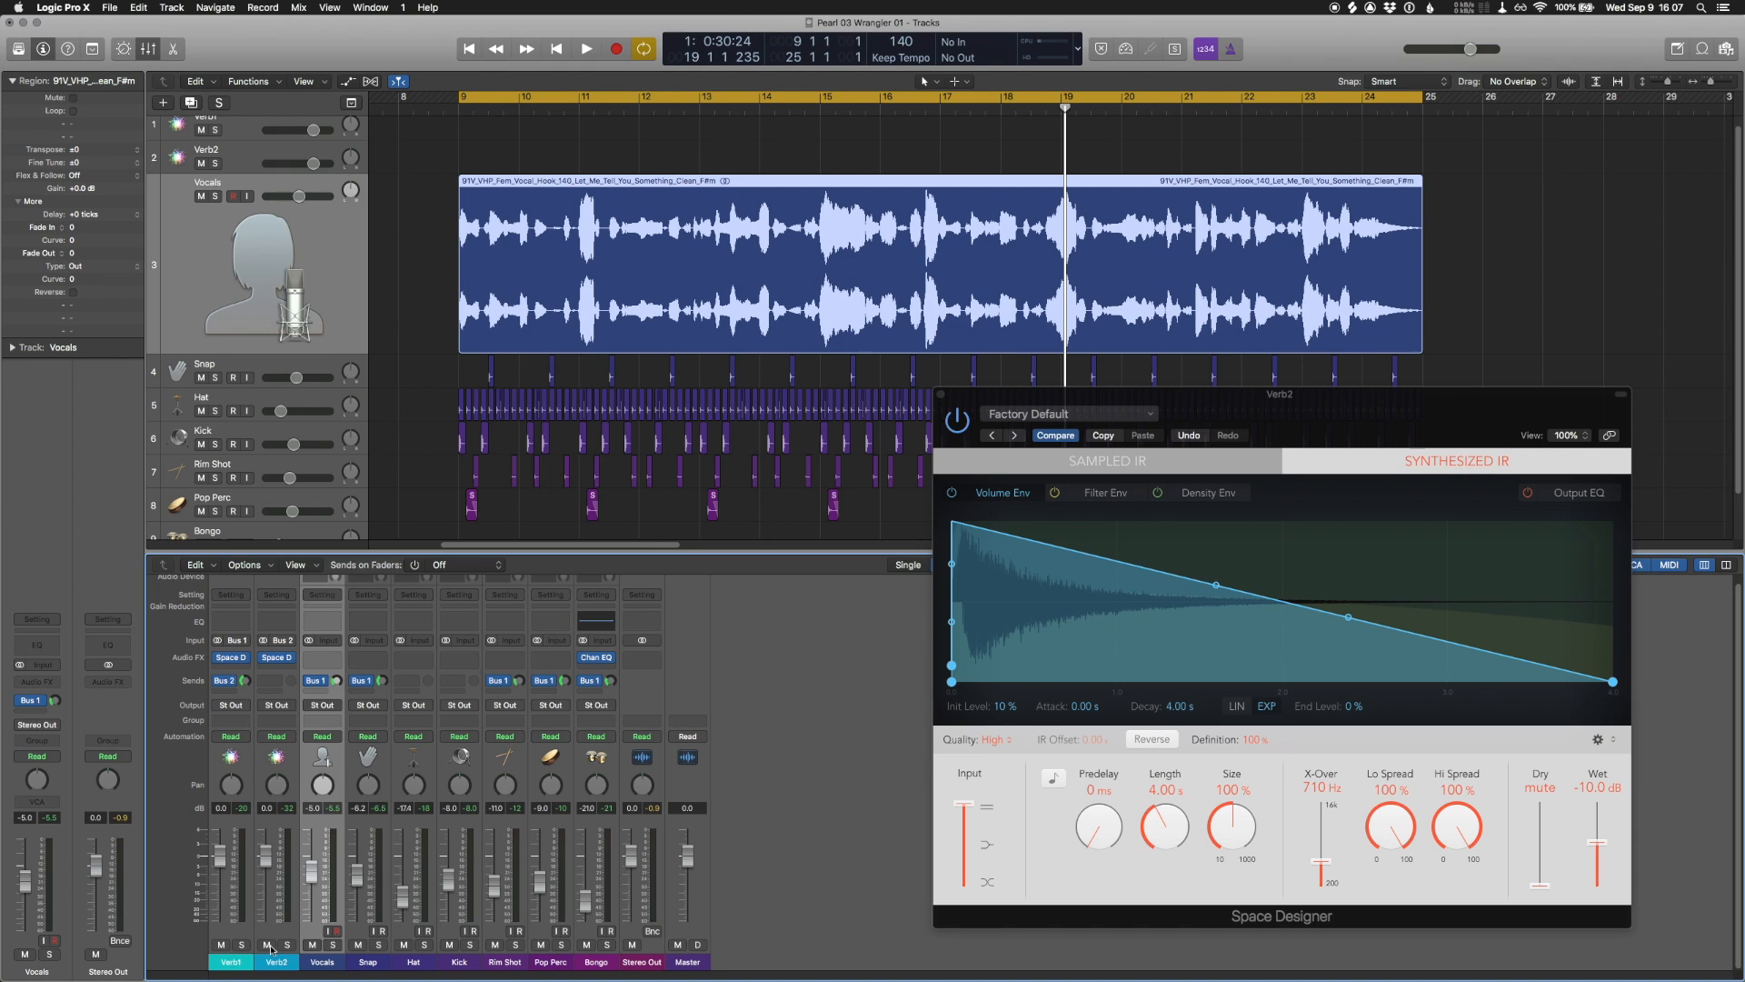
Add Bus 2 sends on the Vocals and Snap channels, raising the Vocals send and setting the Snap send to -20.0.
{"action": "left_click", "coordinate": [318, 691]}
{"action": "mouse_move", "coordinate": [350, 773]}
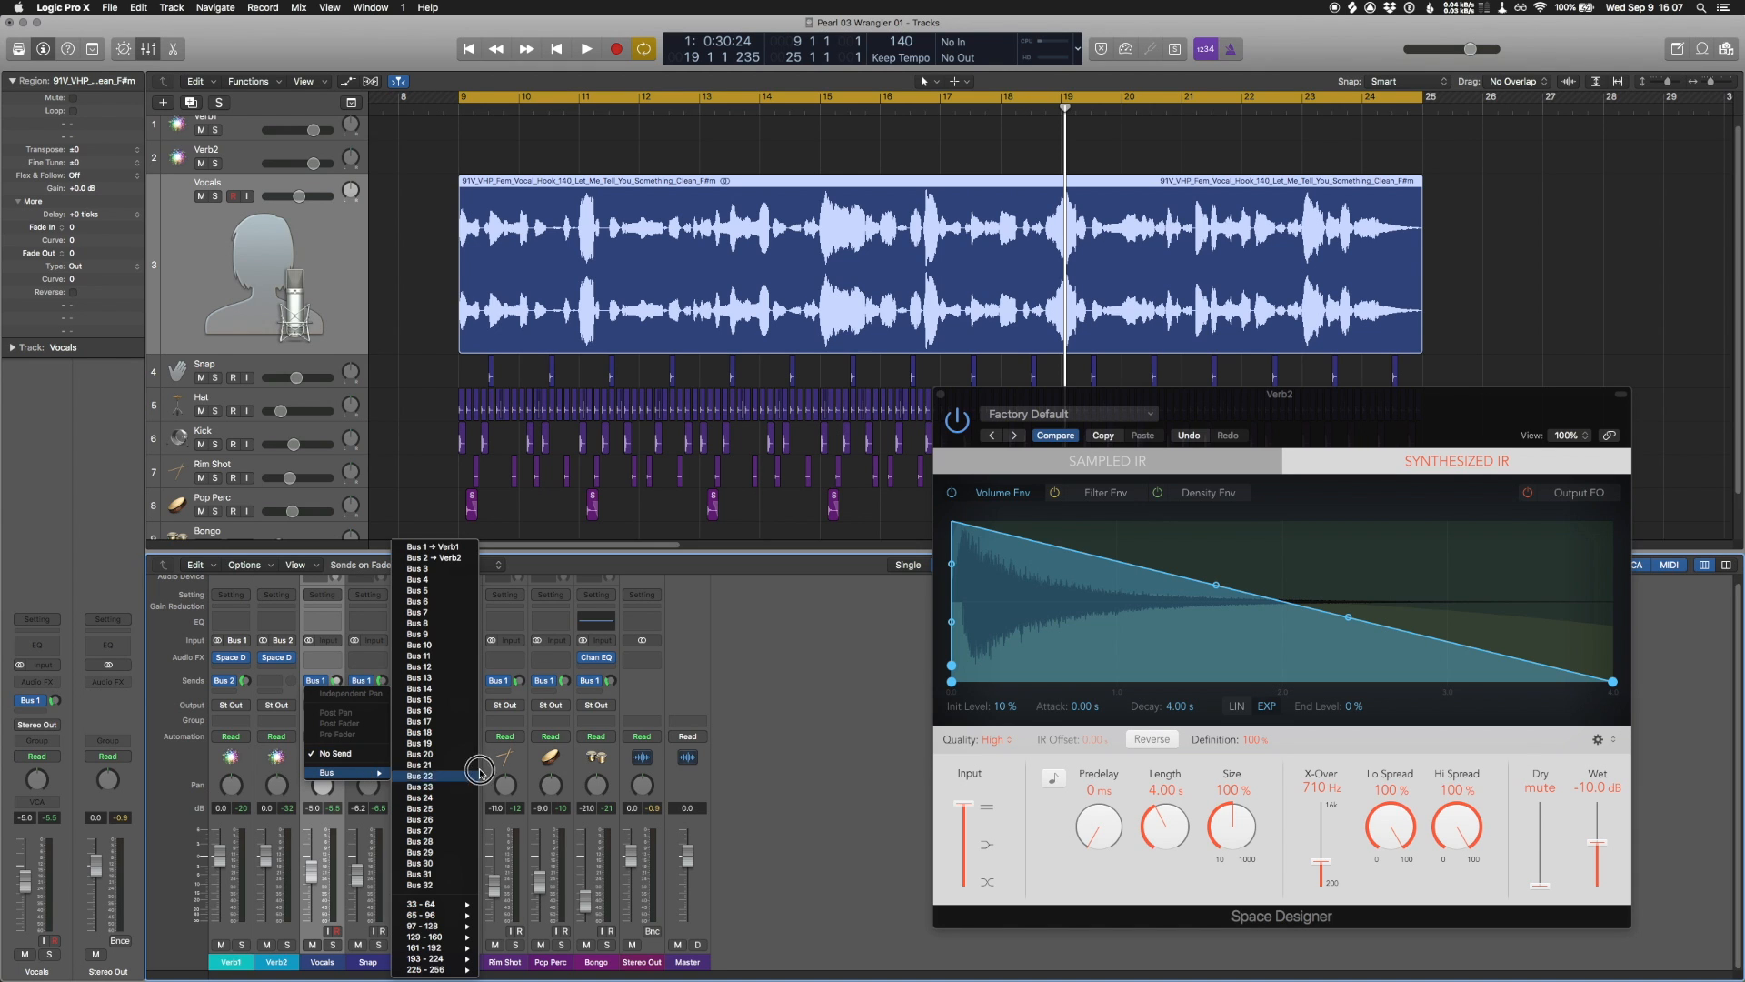
{"action": "left_click", "coordinate": [453, 558]}
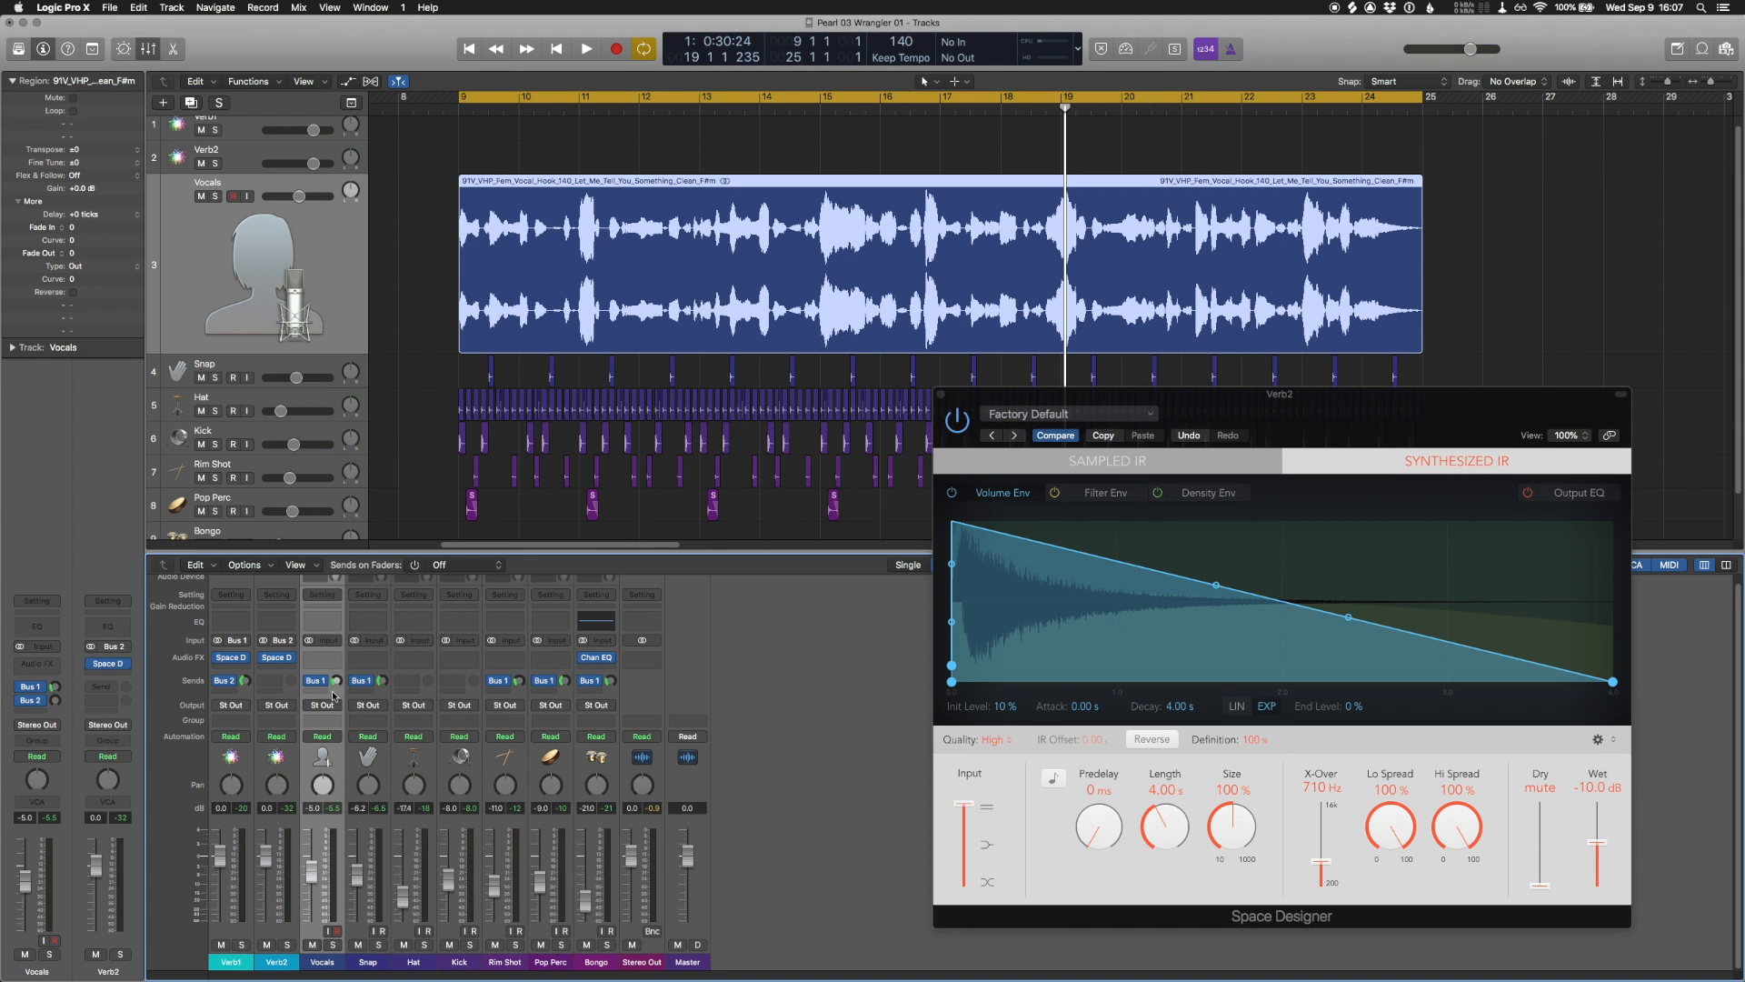
{"action": "left_click_drag", "start_coordinate": [337, 681], "coordinate": [391, 654]}
{"action": "left_click", "coordinate": [318, 680]}
{"action": "left_click", "coordinate": [480, 567]}
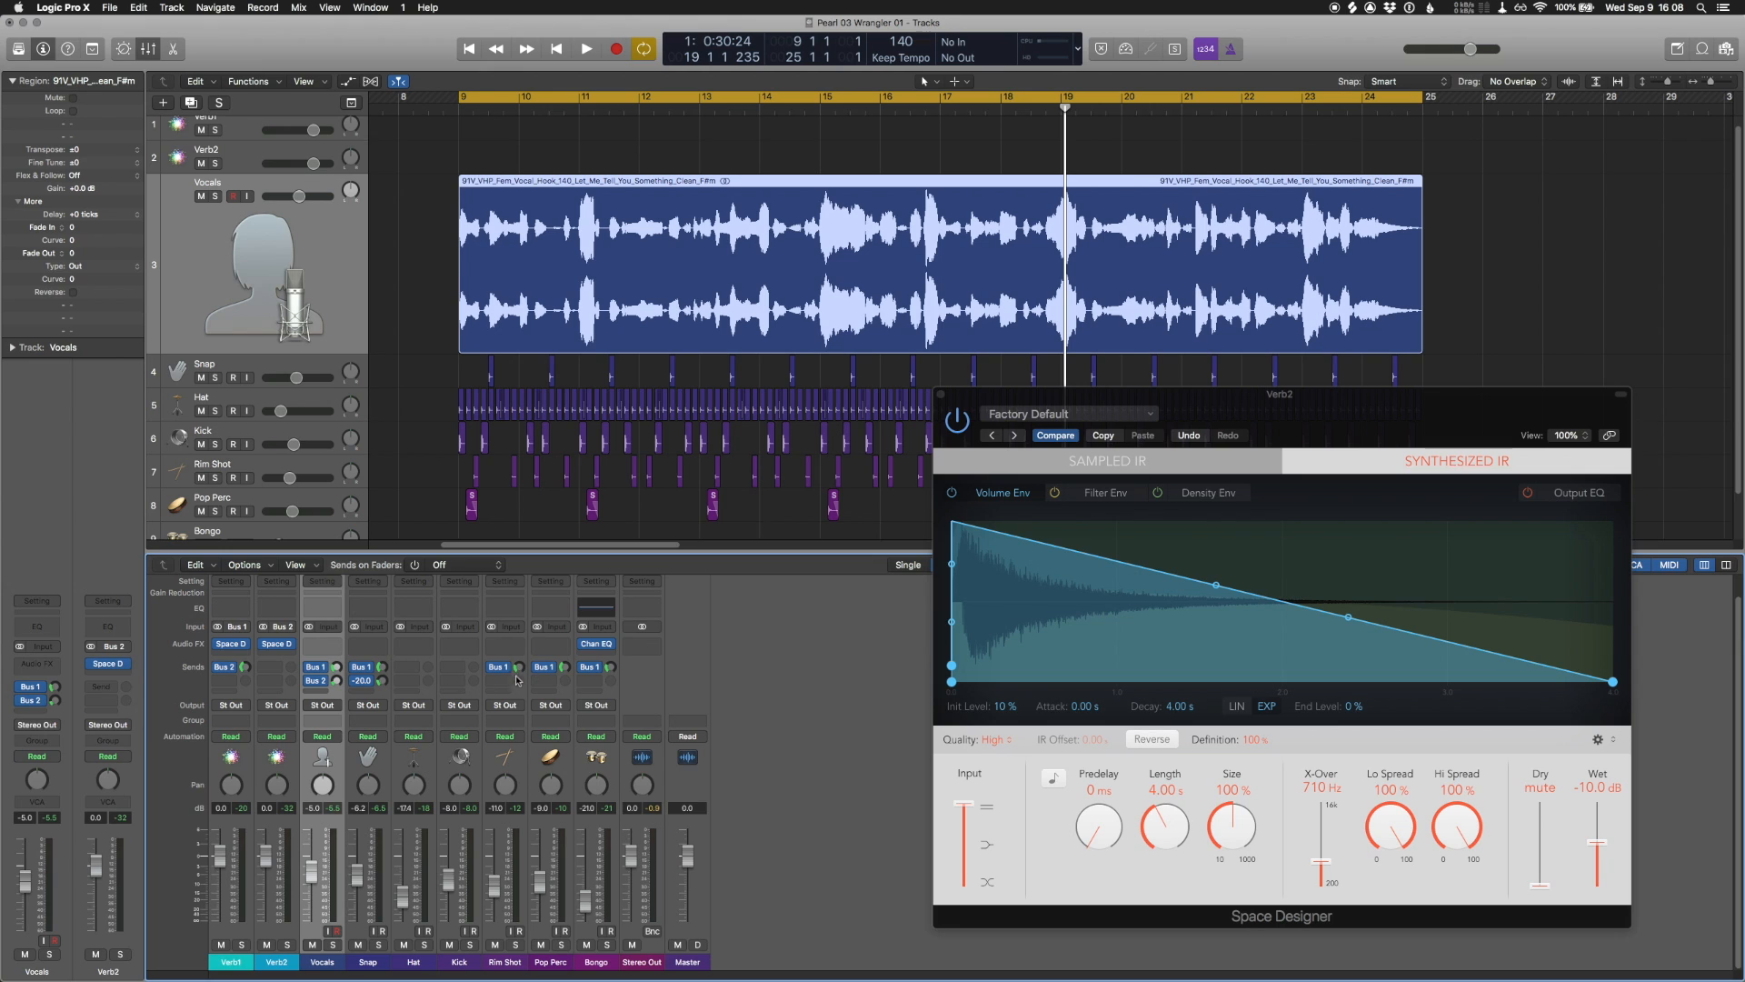
Add a Bus 2 send on the Pop Perc channel and raise its level.
{"action": "left_click", "coordinate": [552, 683]}
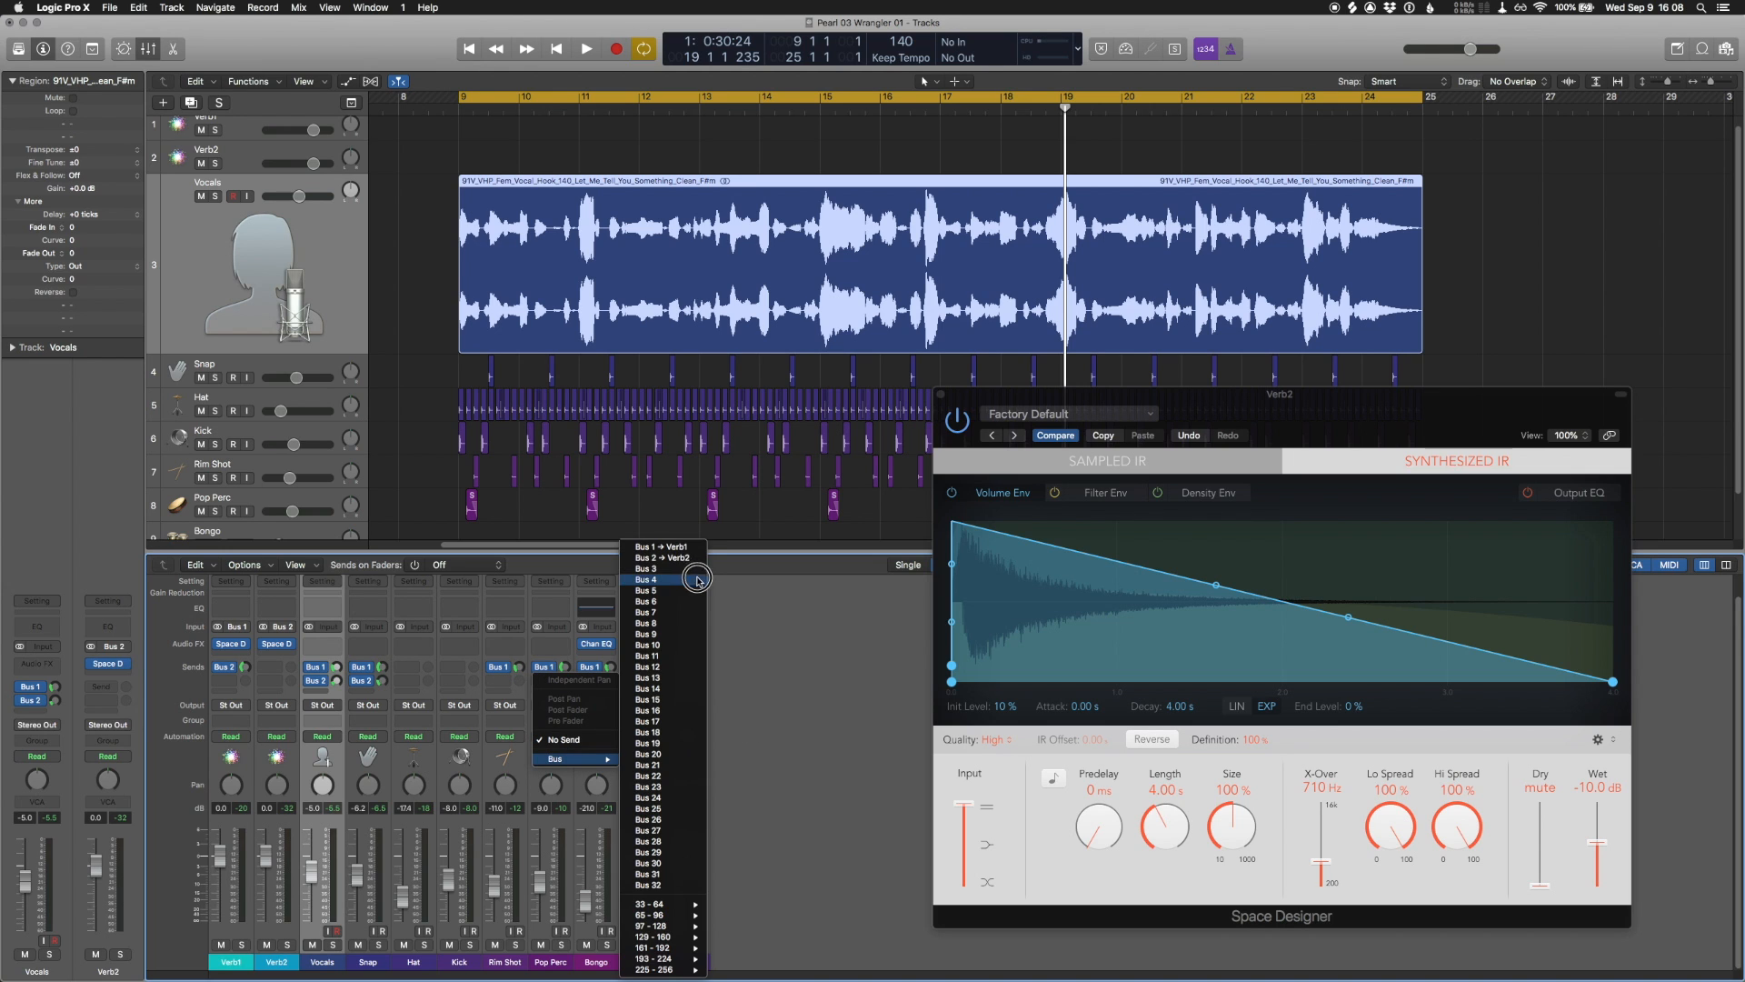
{"action": "key", "text": "Escape"}
{"action": "left_click_drag", "start_coordinate": [564, 668], "coordinate": [575, 646]}
Play the mix from the start of the loop, comparing it with Verb1 and Verb2 muted and unmuted.
{"action": "key", "text": "space"}
{"action": "key", "text": "Return"}
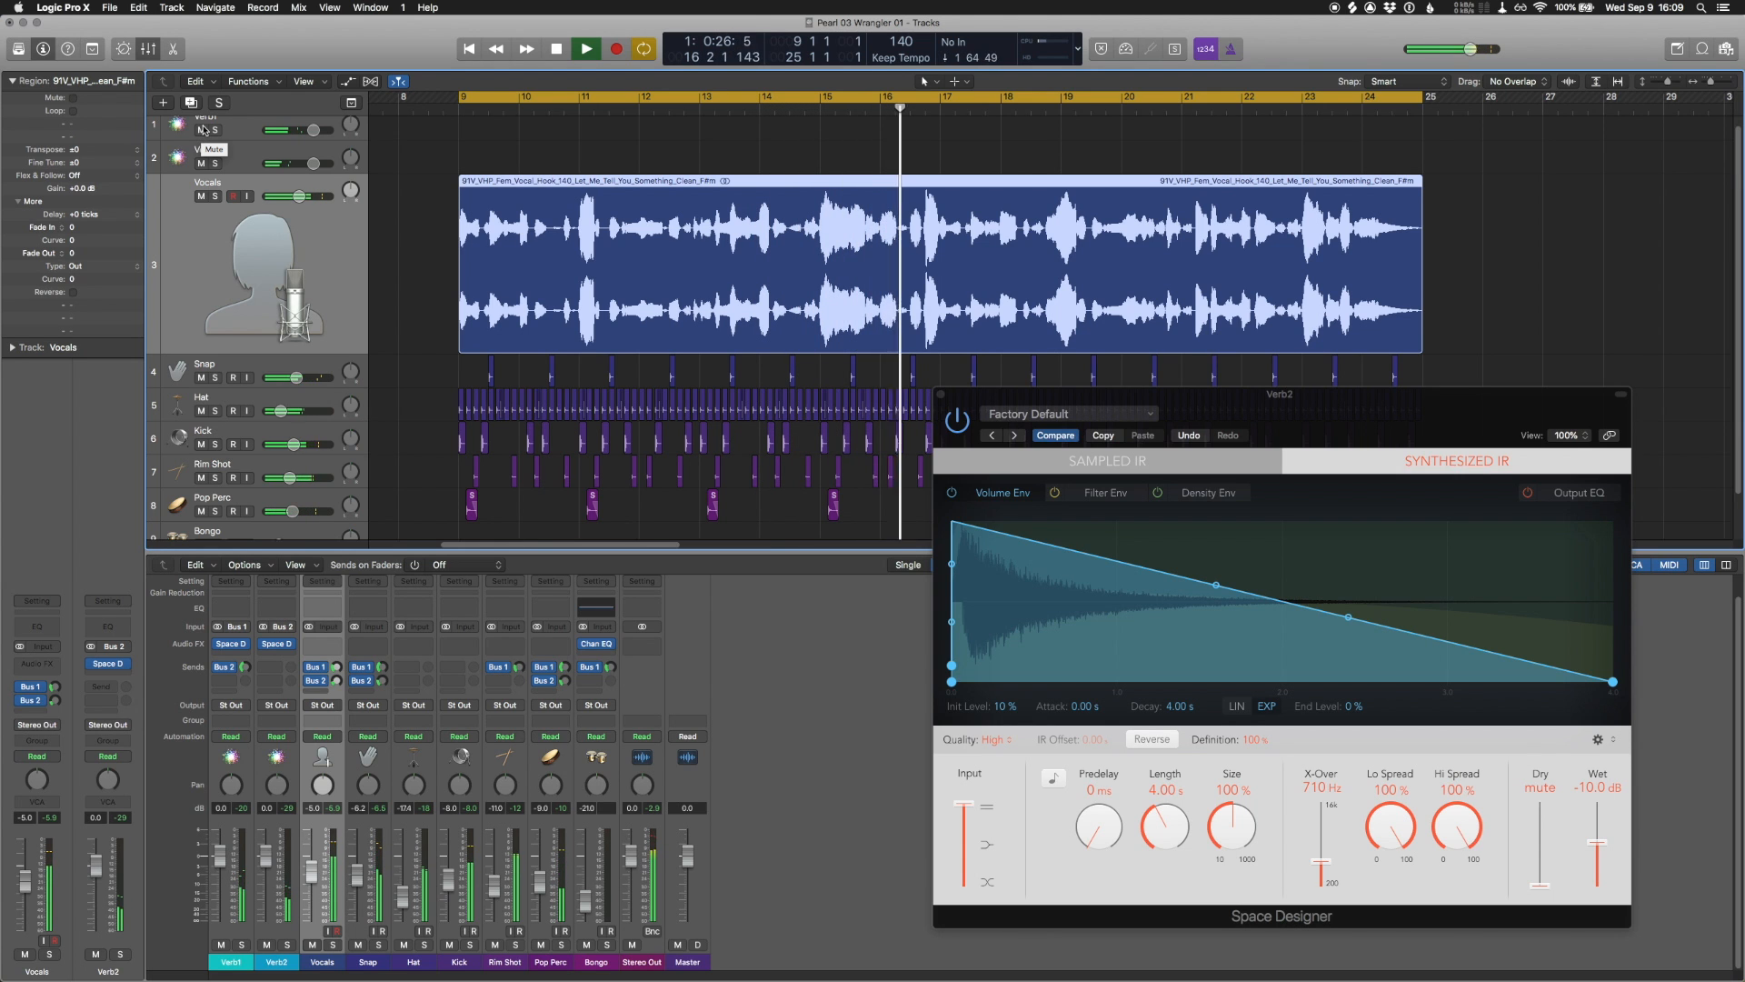
{"action": "left_click", "coordinate": [203, 164]}
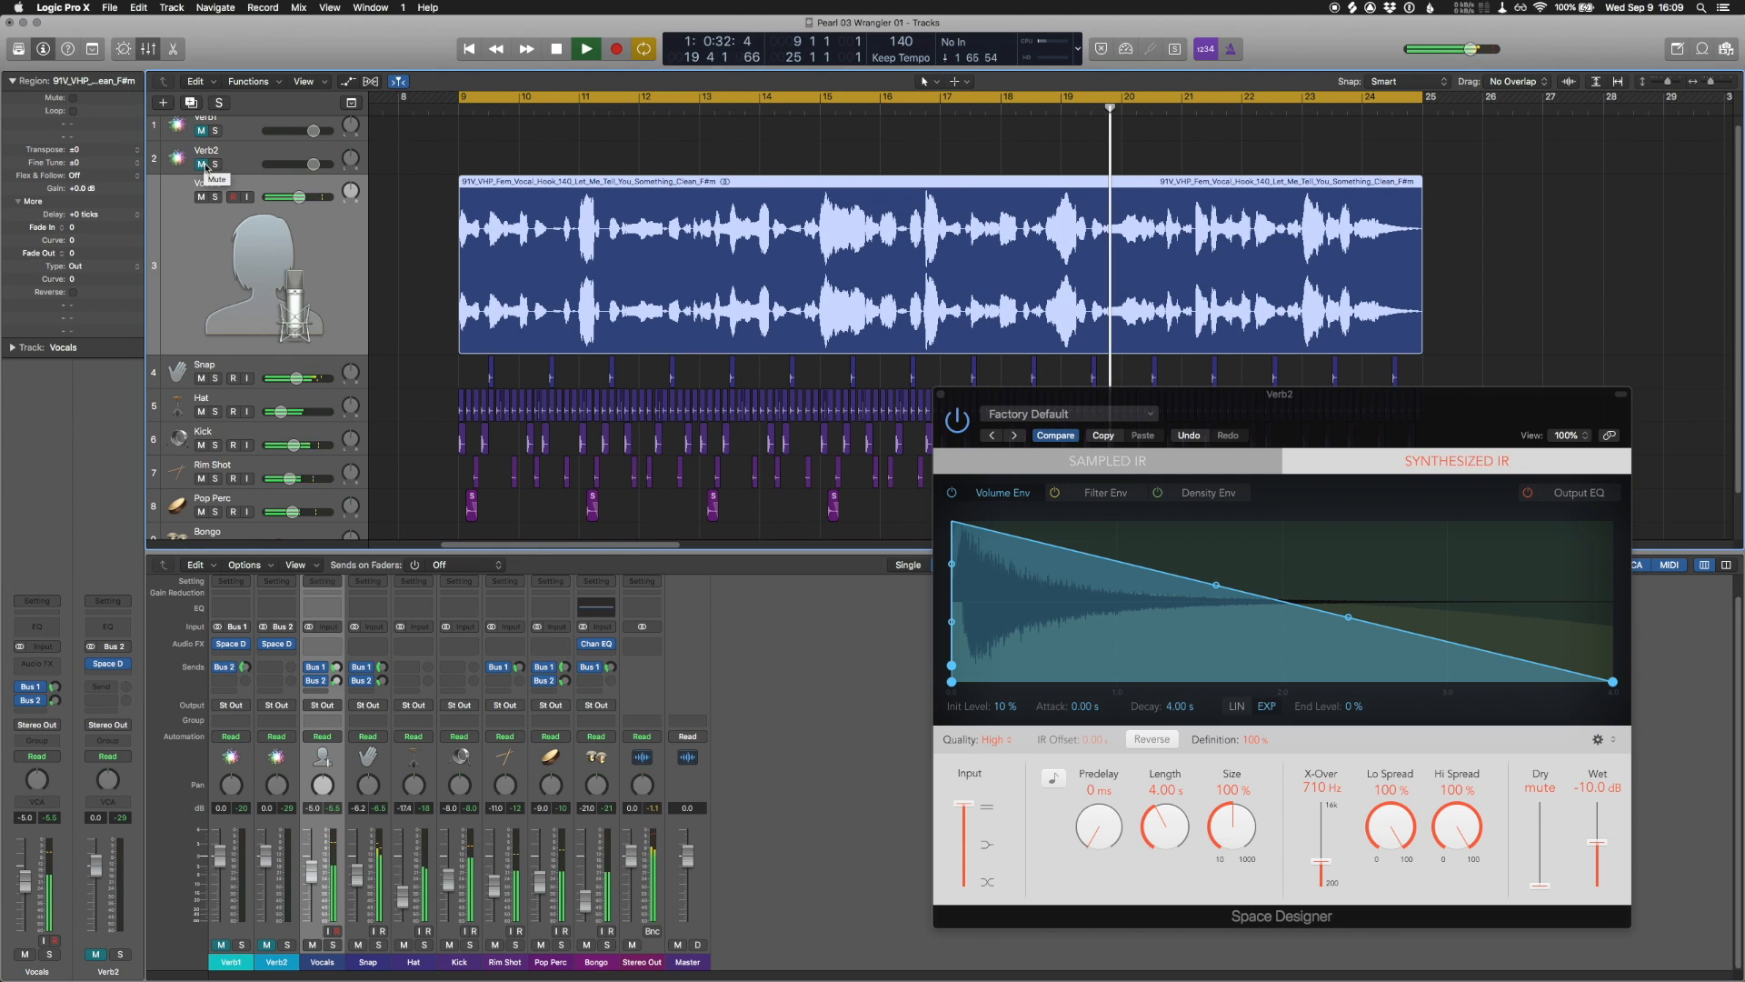
{"action": "left_click", "coordinate": [201, 164]}
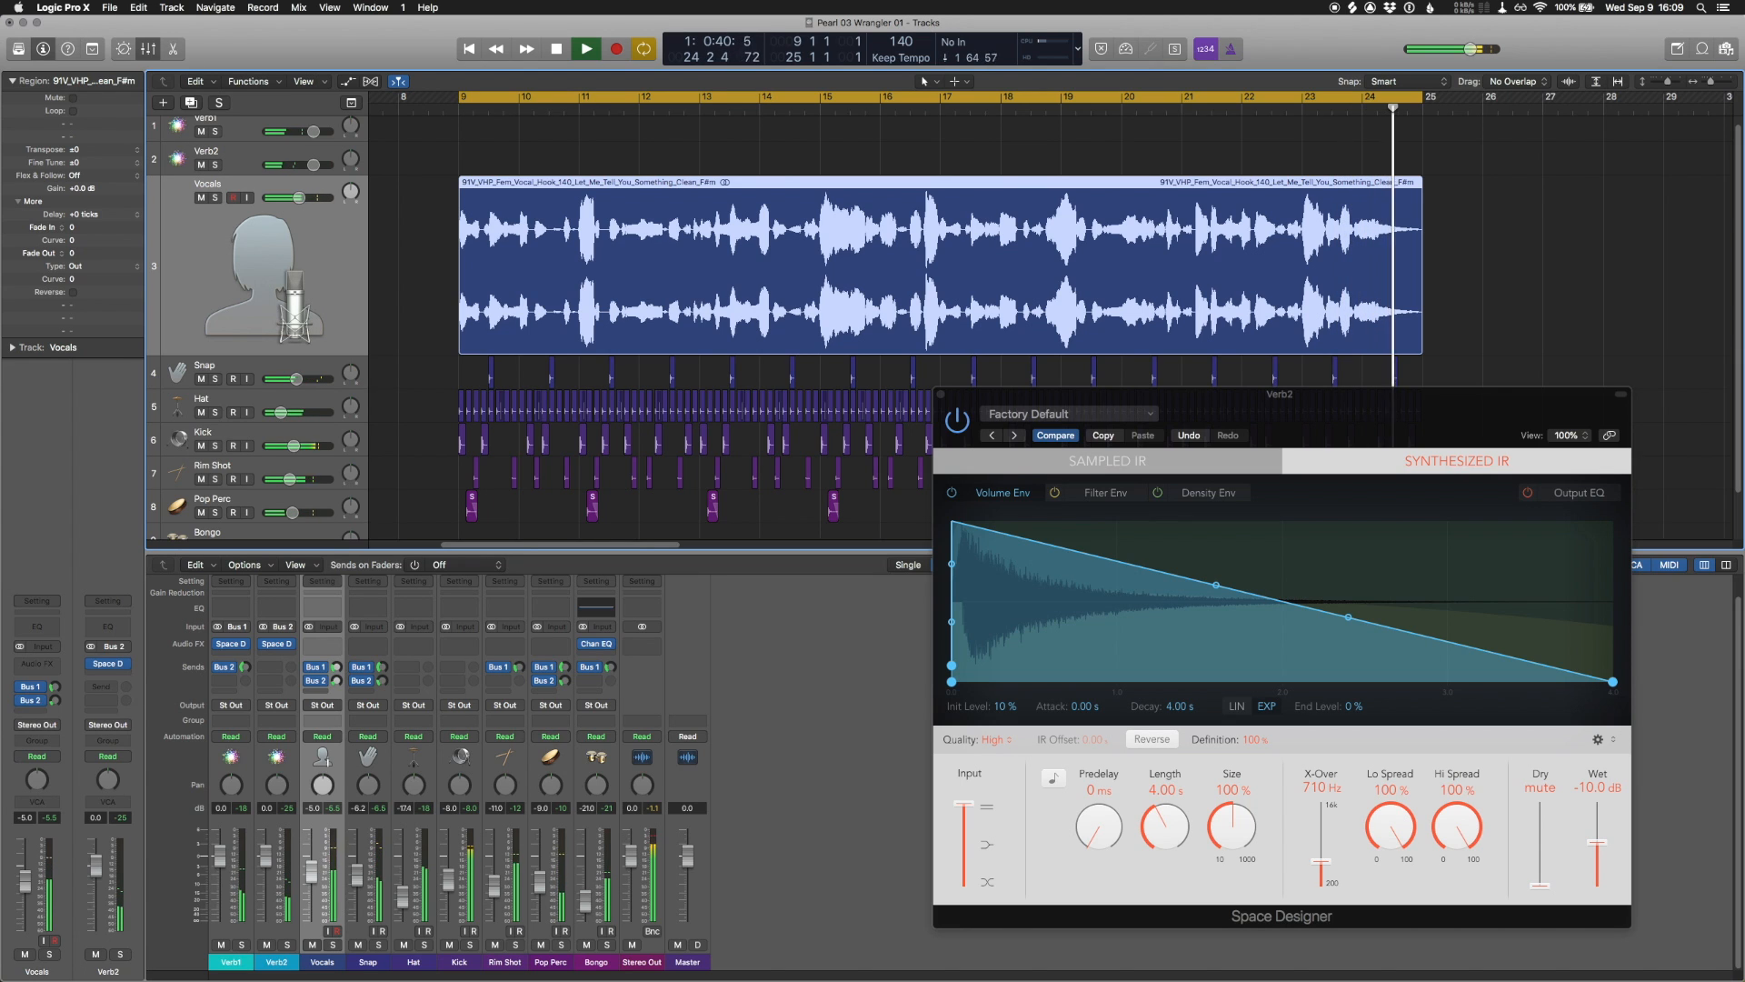
{"action": "key", "text": "space"}
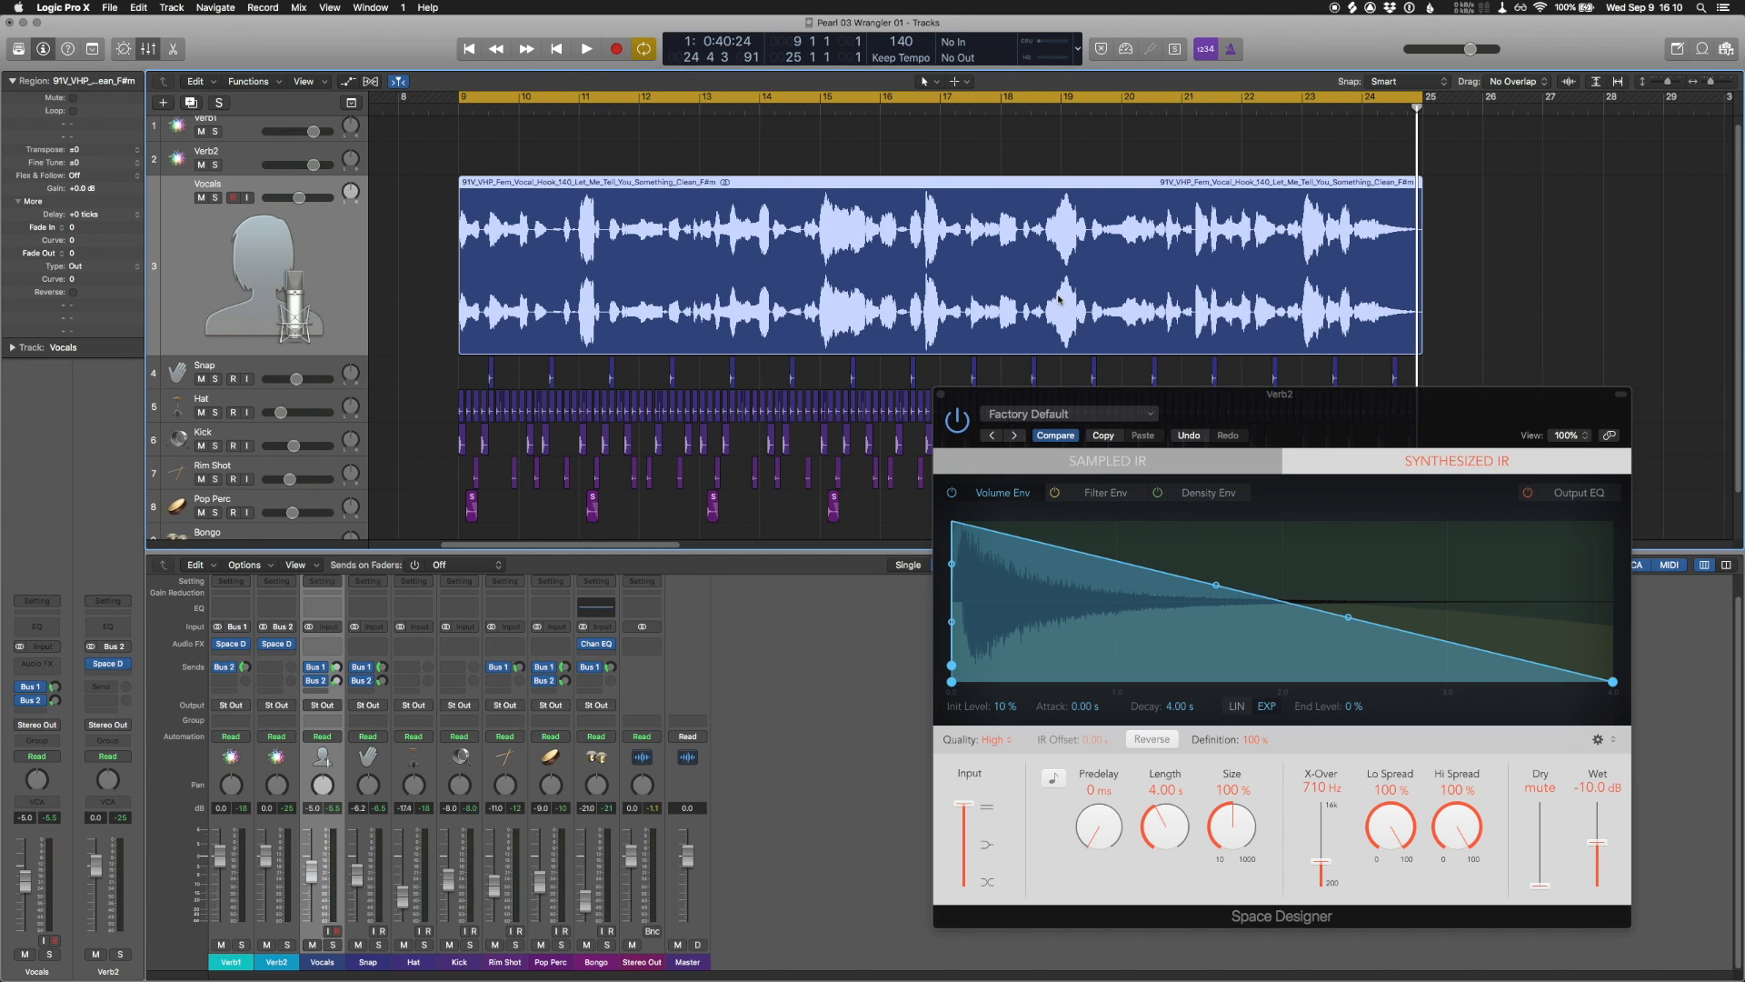